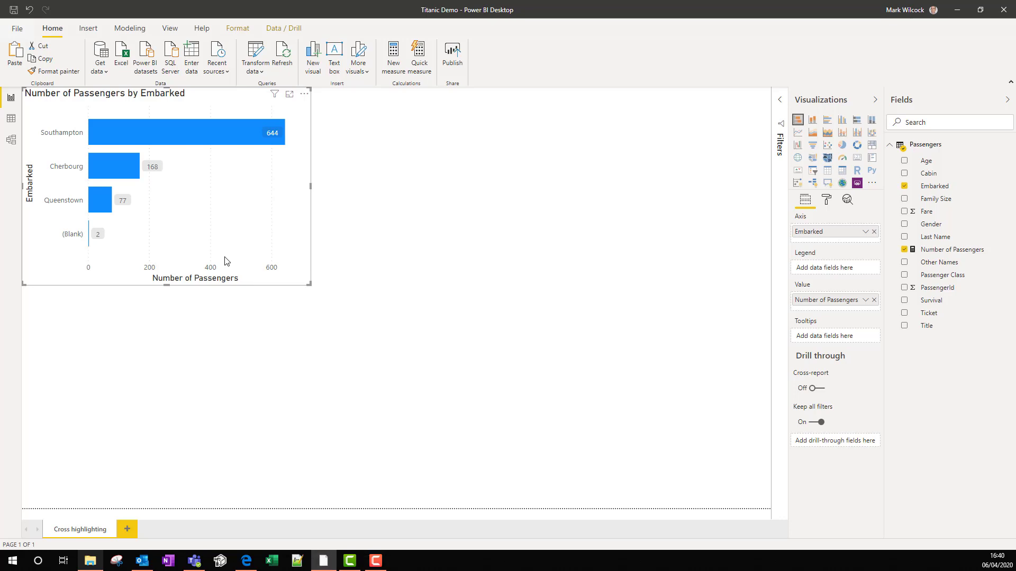
# Step: Paste three copies of the Embarked chart and arrange all four into a two-by-two grid
pyautogui.hotkey('ctrl', 'v')
pyautogui.hotkey('ctrl', 'v')
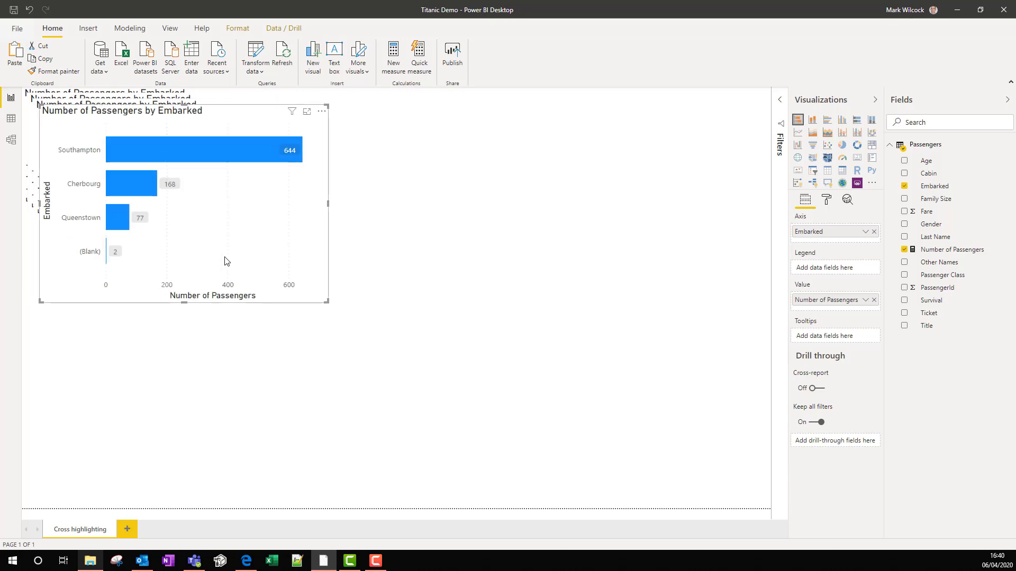
pyautogui.moveTo(225, 260); pyautogui.dragTo(473, 243)
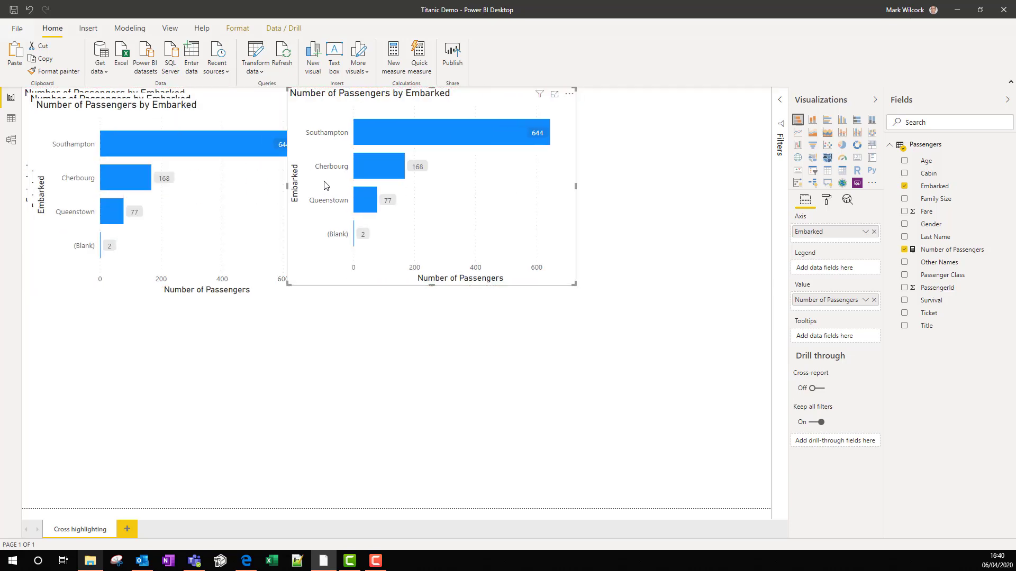
pyautogui.moveTo(91, 295); pyautogui.dragTo(80, 506)
pyautogui.moveTo(136, 221); pyautogui.dragTo(430, 434)
pyautogui.moveTo(440, 253); pyautogui.dragTo(480, 252)
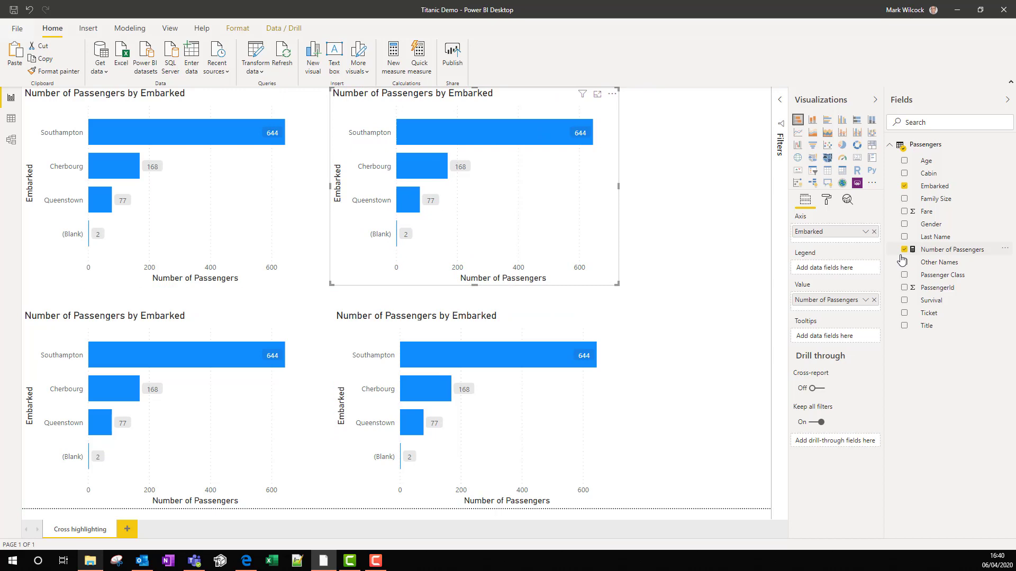
pyautogui.click(688, 199)
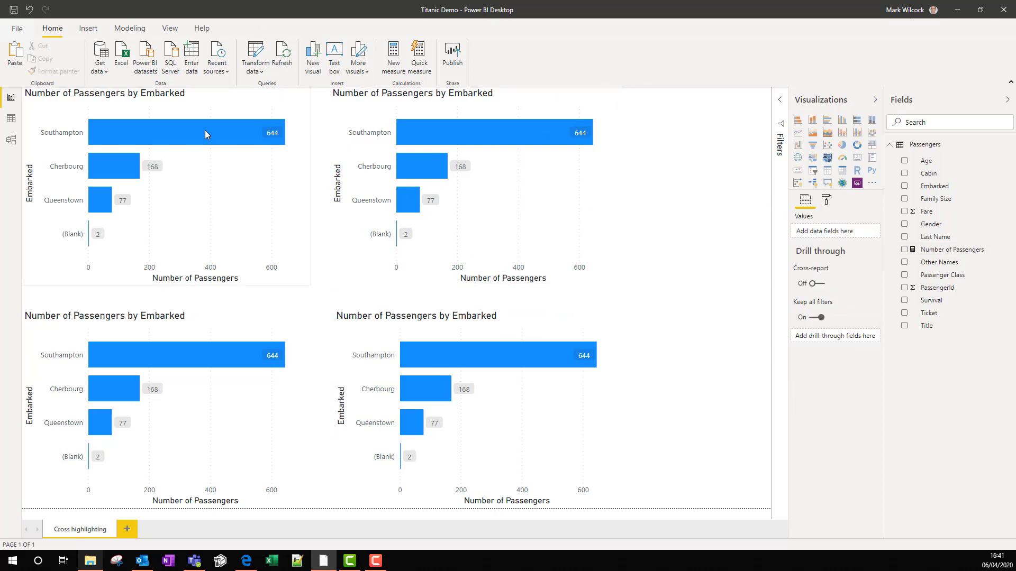
# Step: Swap the copies' axis from Embarked to Passenger Class (top right), Gender (bottom left) and Family Size (bottom right)
pyautogui.click(215, 208)
pyautogui.click(546, 188)
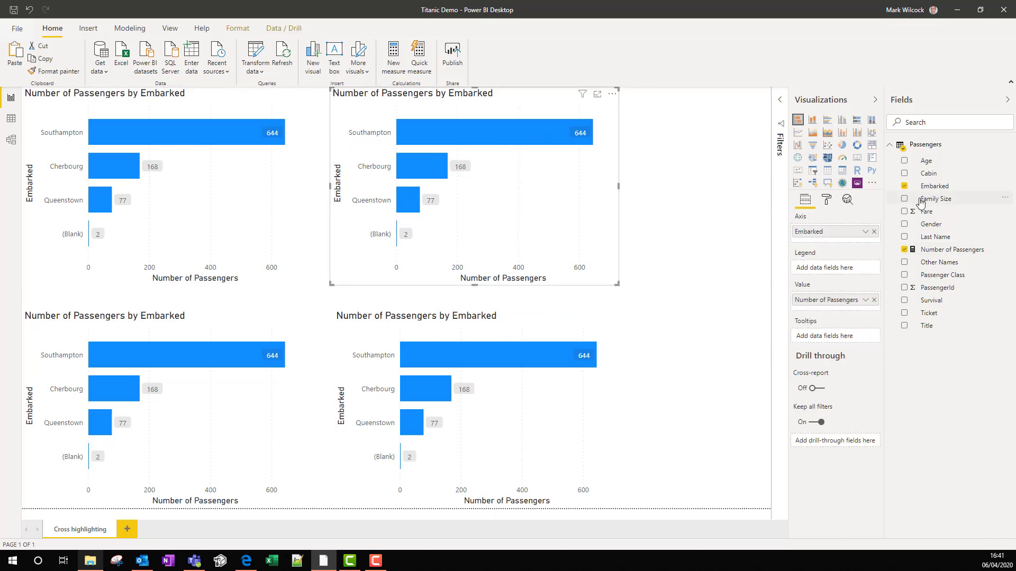
pyautogui.moveTo(944, 275); pyautogui.dragTo(875, 239)
pyautogui.click(874, 232)
pyautogui.click(218, 391)
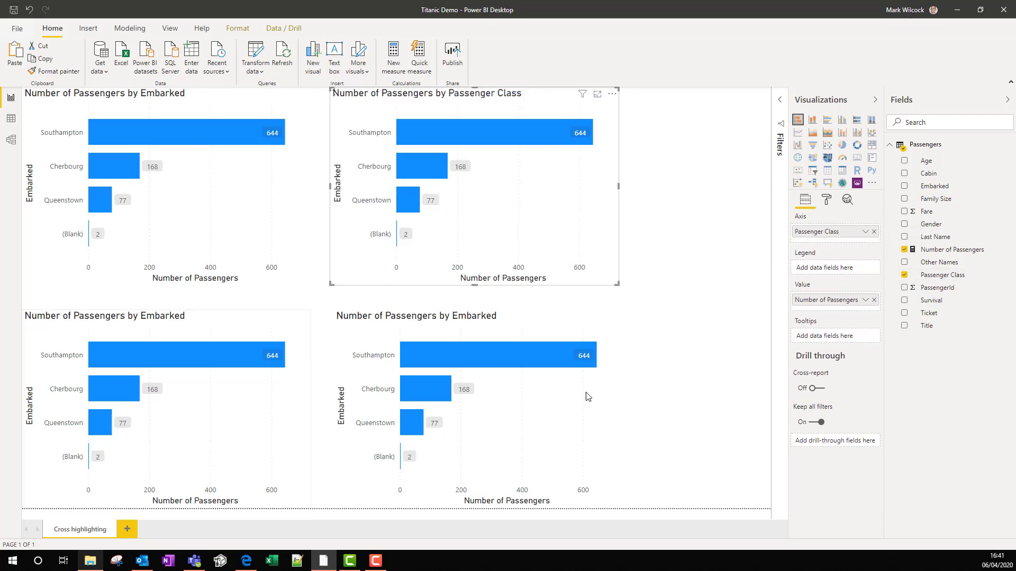
pyautogui.moveTo(926, 227); pyautogui.dragTo(870, 237)
pyautogui.click(875, 232)
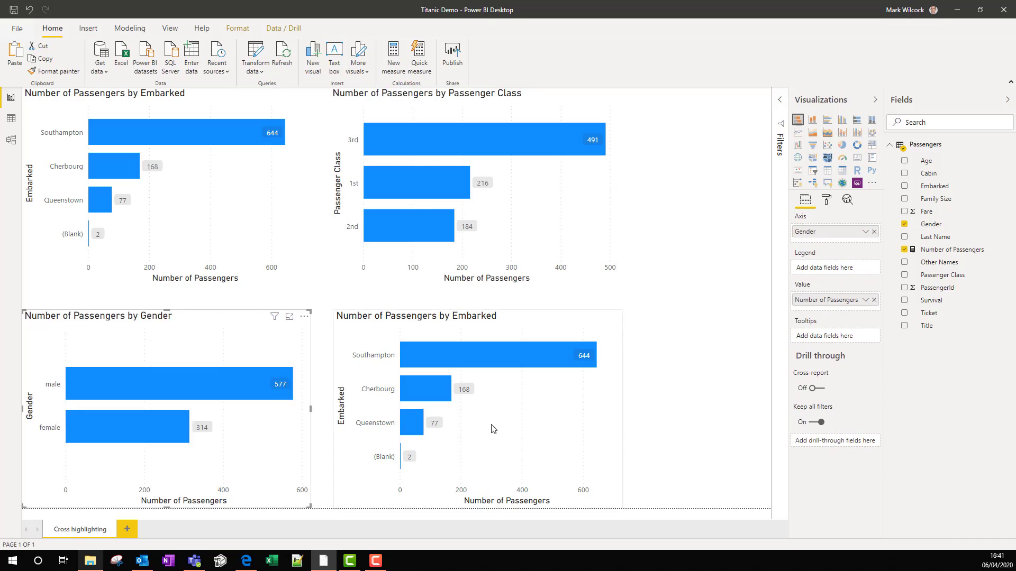
pyautogui.click(556, 424)
pyautogui.moveTo(935, 198); pyautogui.dragTo(547, 362)
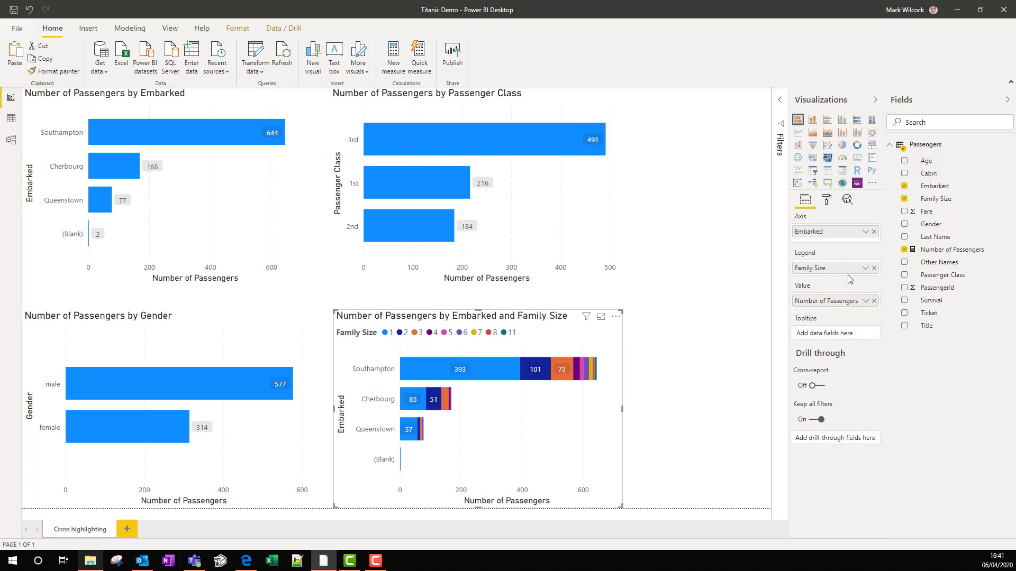
pyautogui.moveTo(843, 249); pyautogui.dragTo(840, 233)
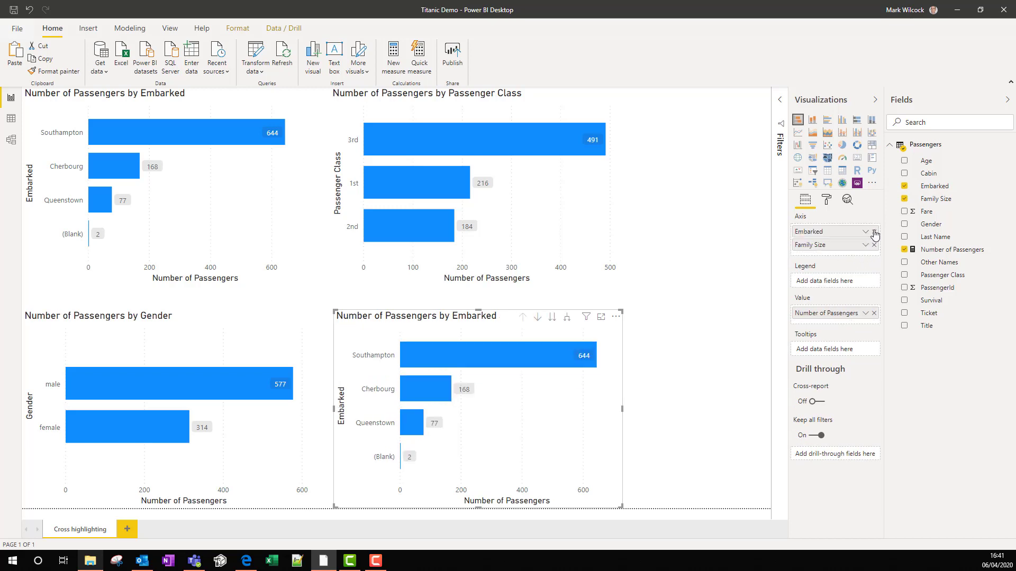
pyautogui.click(739, 222)
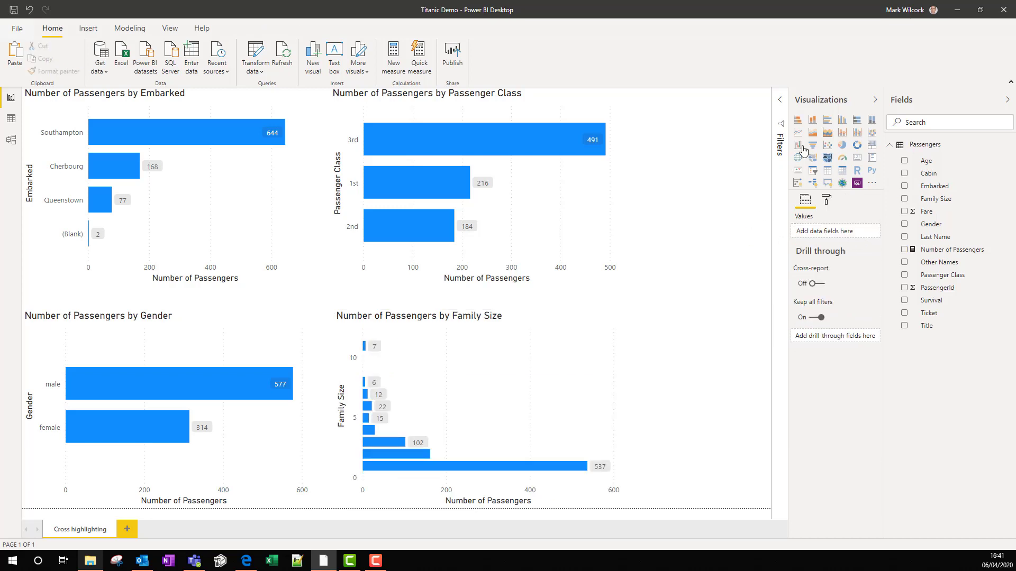
# Step: Insert a column chart of Number of Passengers by Survival and stretch it to the page bottom
pyautogui.click(813, 121)
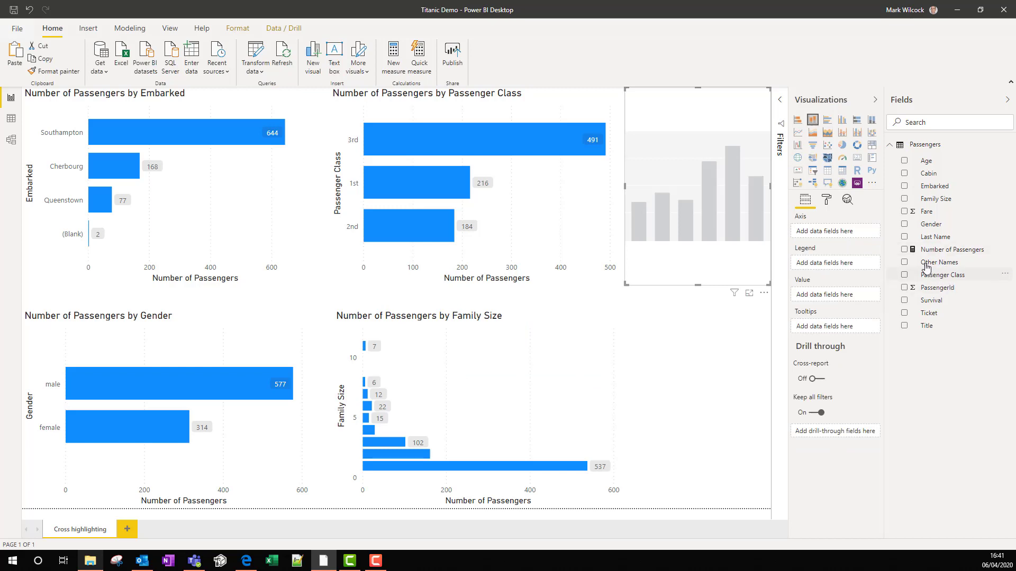
pyautogui.click(904, 250)
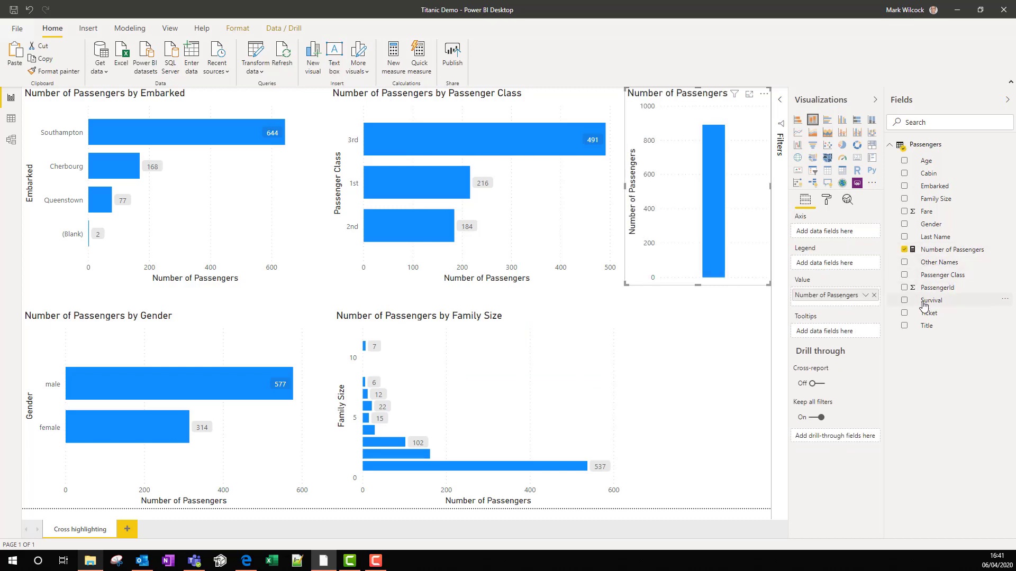
pyautogui.moveTo(924, 306); pyautogui.dragTo(828, 236)
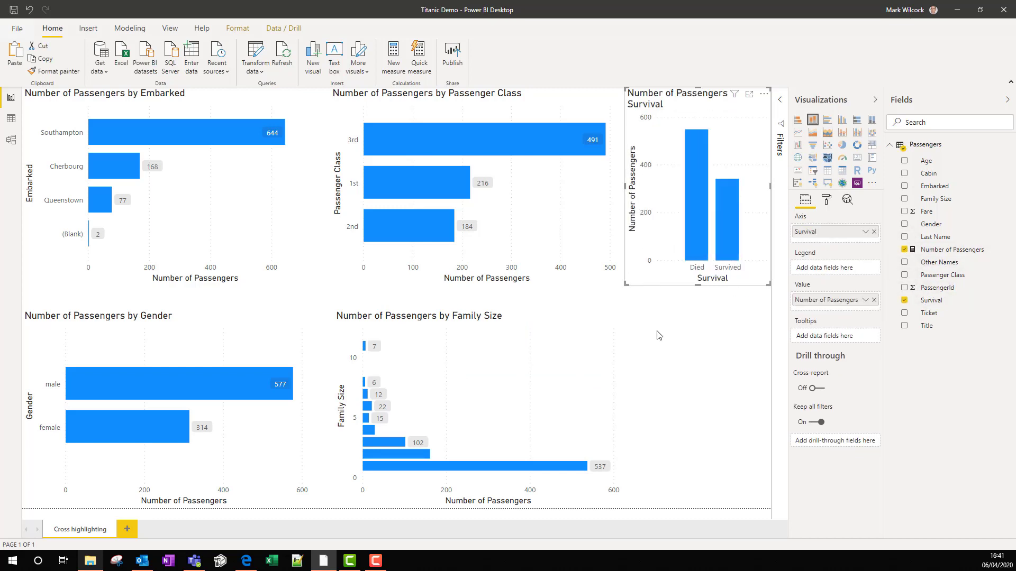
pyautogui.moveTo(699, 286); pyautogui.dragTo(675, 509)
# Step: Turn on Show all in Data colors and colour Died red and Survived green
pyautogui.click(827, 201)
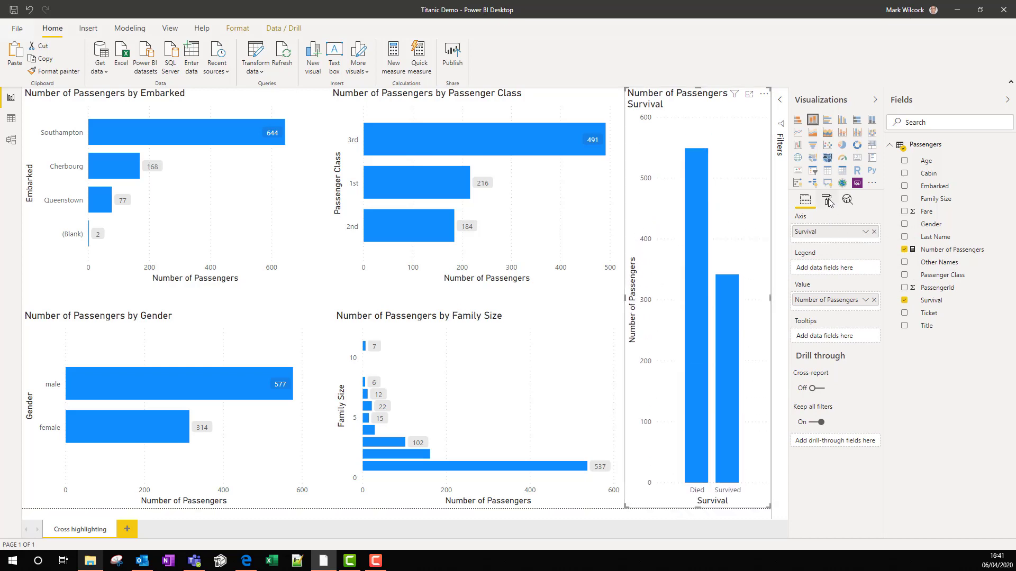
pyautogui.click(811, 296)
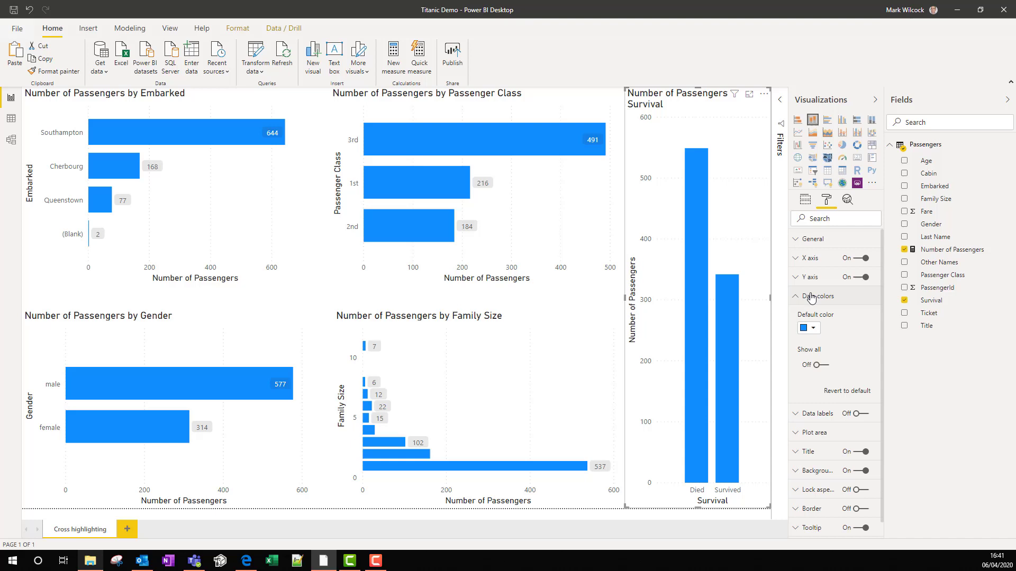
pyautogui.click(821, 366)
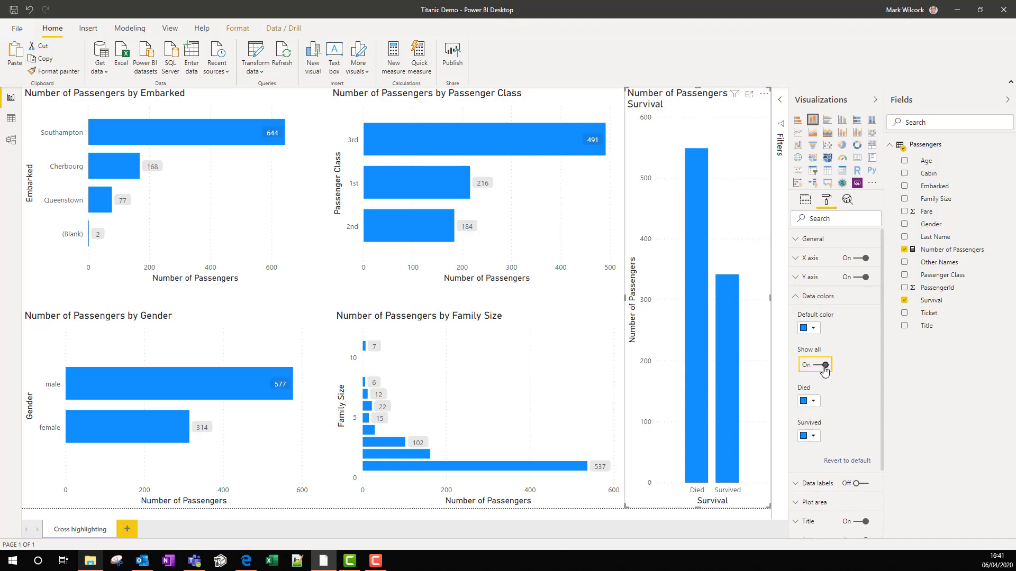
pyautogui.click(813, 401)
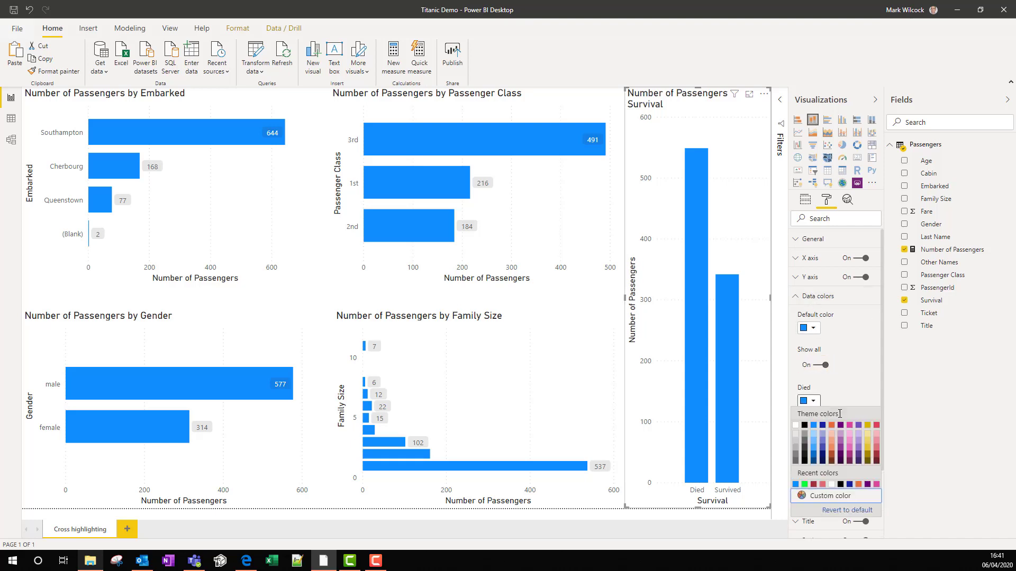
pyautogui.click(876, 451)
pyautogui.click(813, 436)
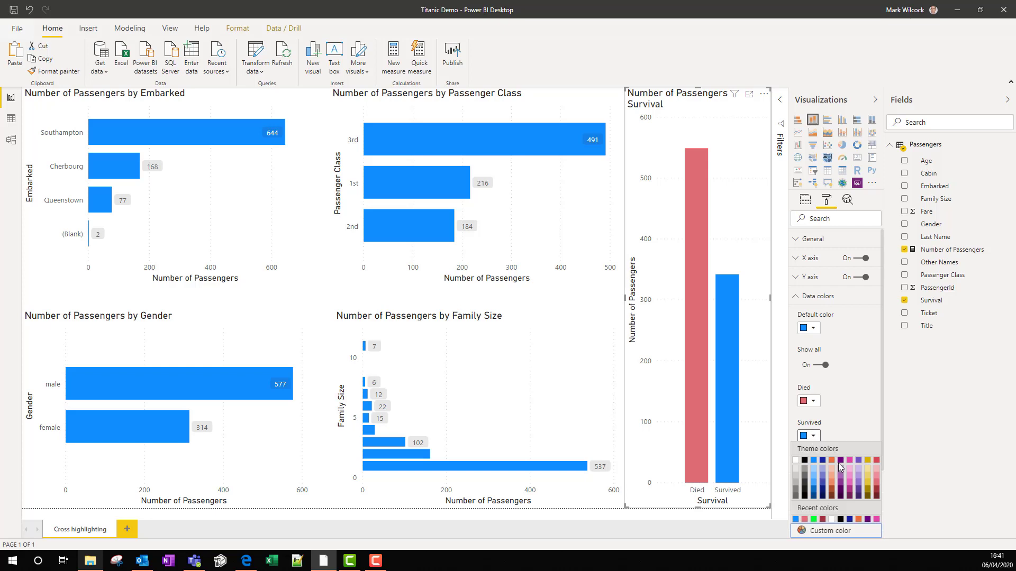
pyautogui.click(813, 519)
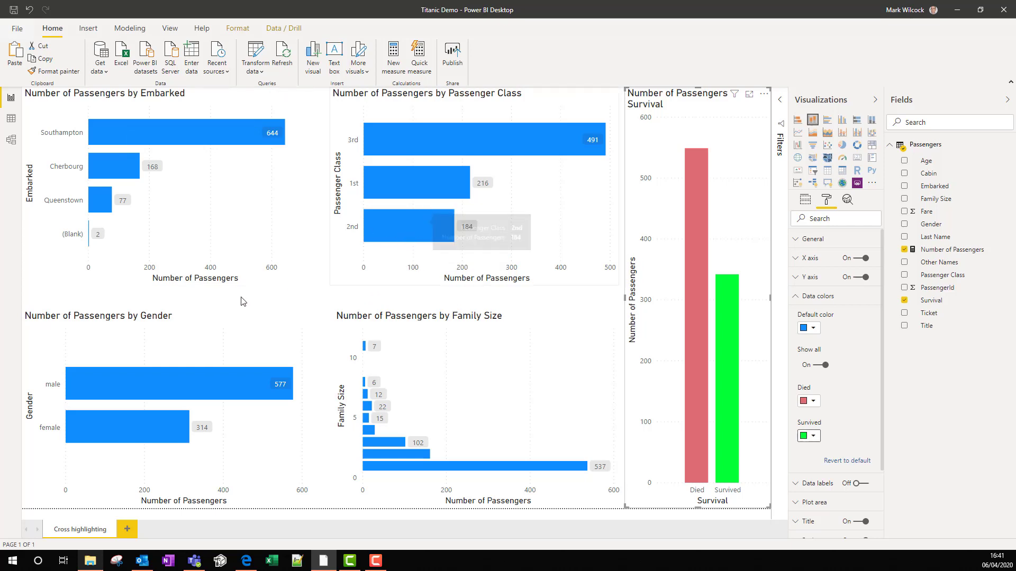
# Step: Cross-highlight female passengers, add 1st class, and check the Survival column tooltips
pyautogui.click(97, 428)
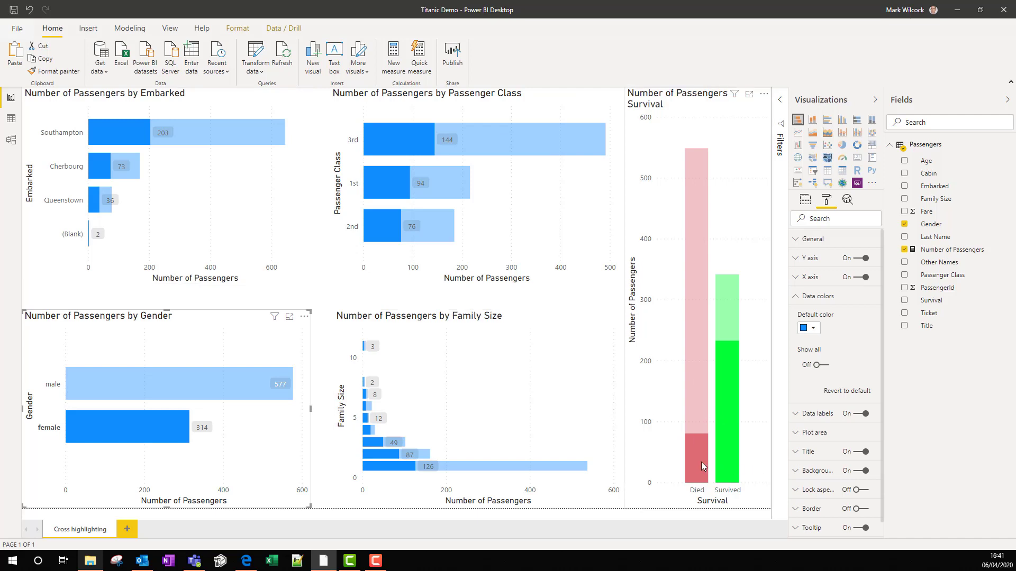
pyautogui.moveTo(701, 461)
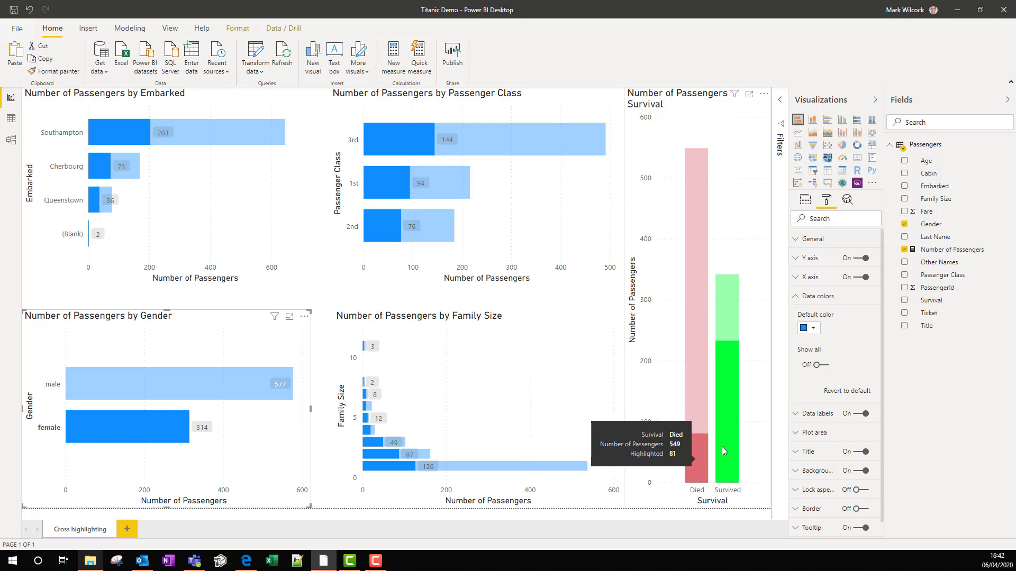
pyautogui.moveTo(722, 446)
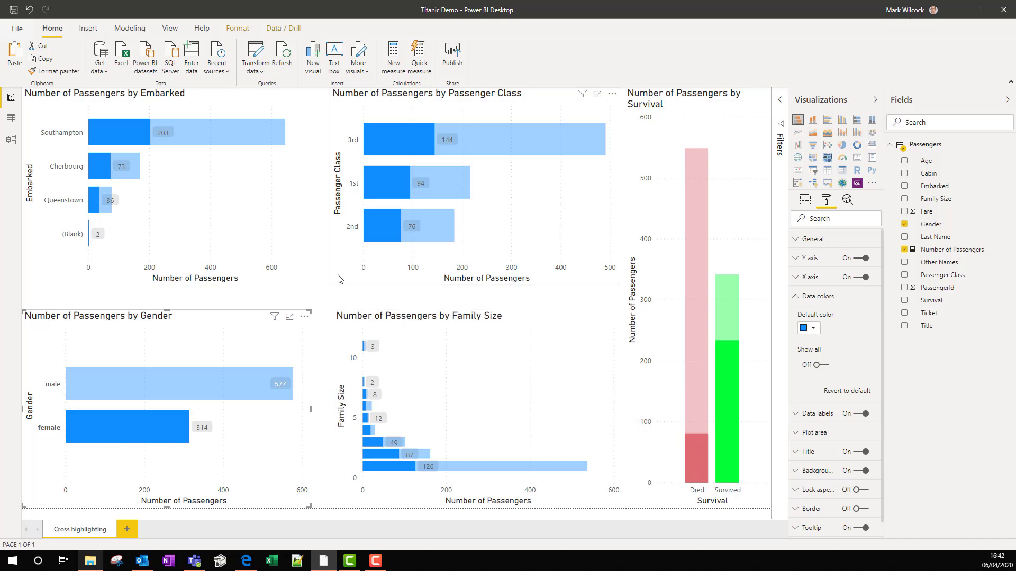
pyautogui.keyDown('ctrl'); pyautogui.click(388, 185); pyautogui.keyUp('ctrl')
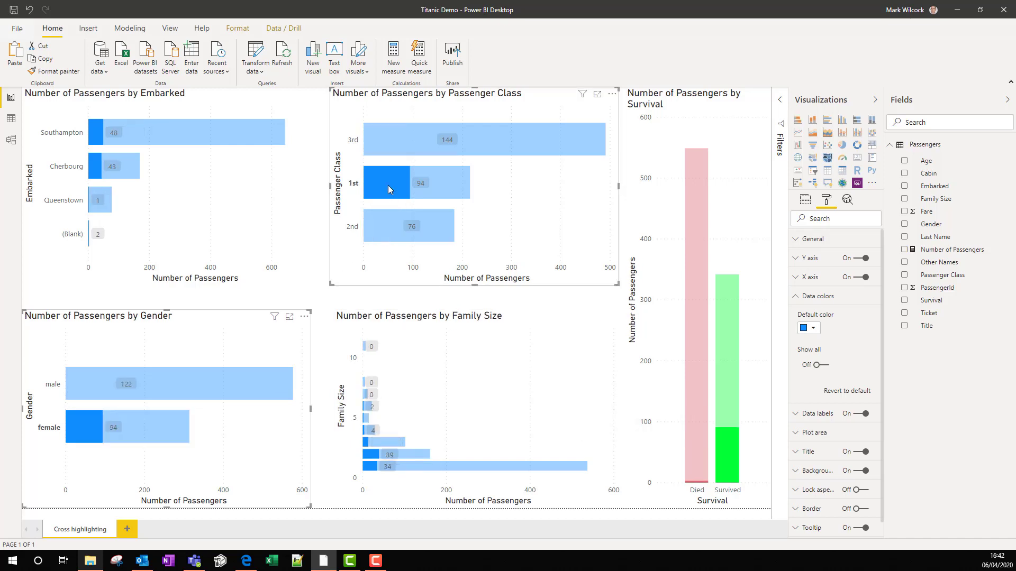
pyautogui.moveTo(695, 486)
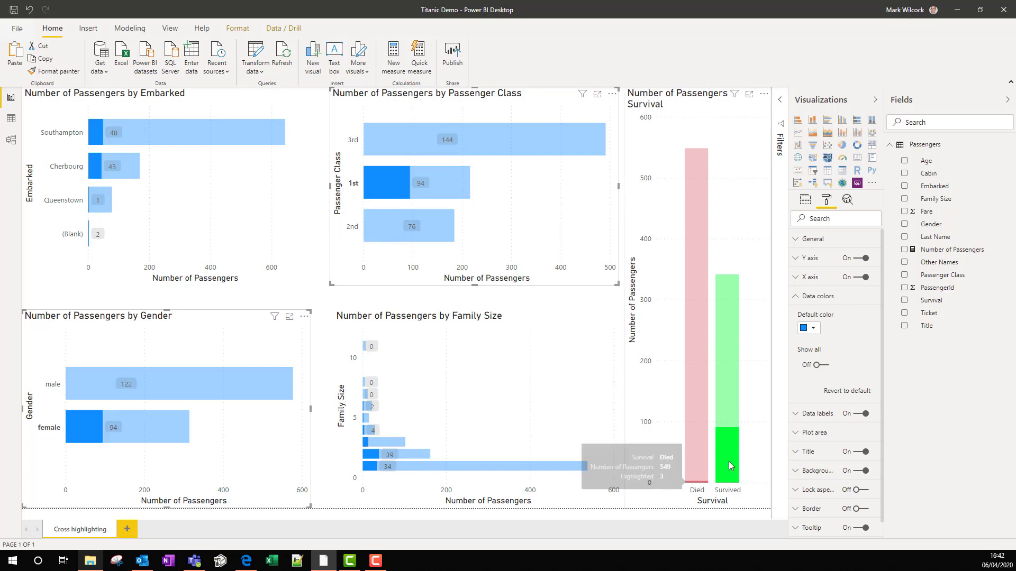
pyautogui.moveTo(732, 465)
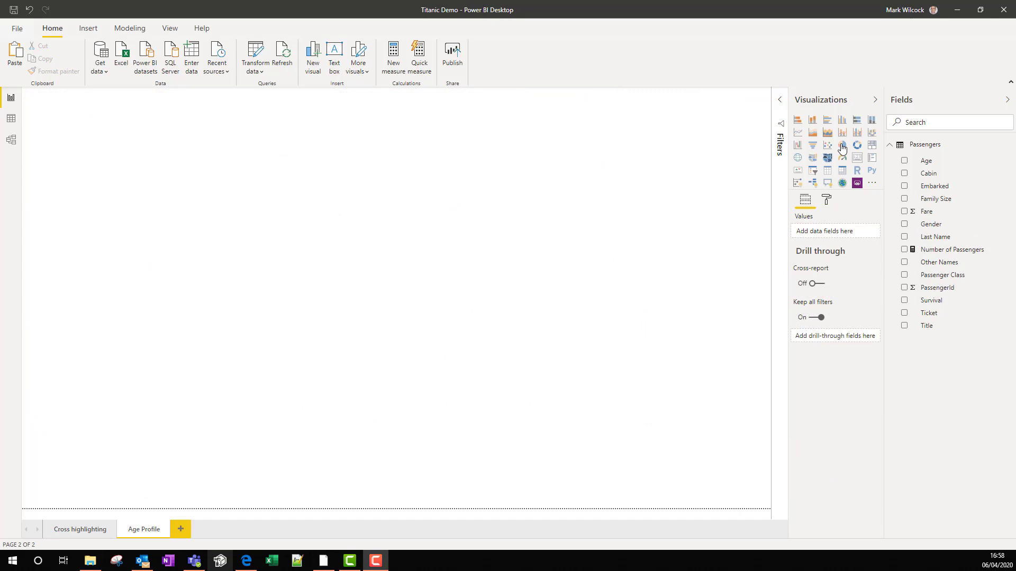
# Step: Insert a column chart with Age on the axis and Number of Passengers as value, enlarged page-wide
pyautogui.click(813, 121)
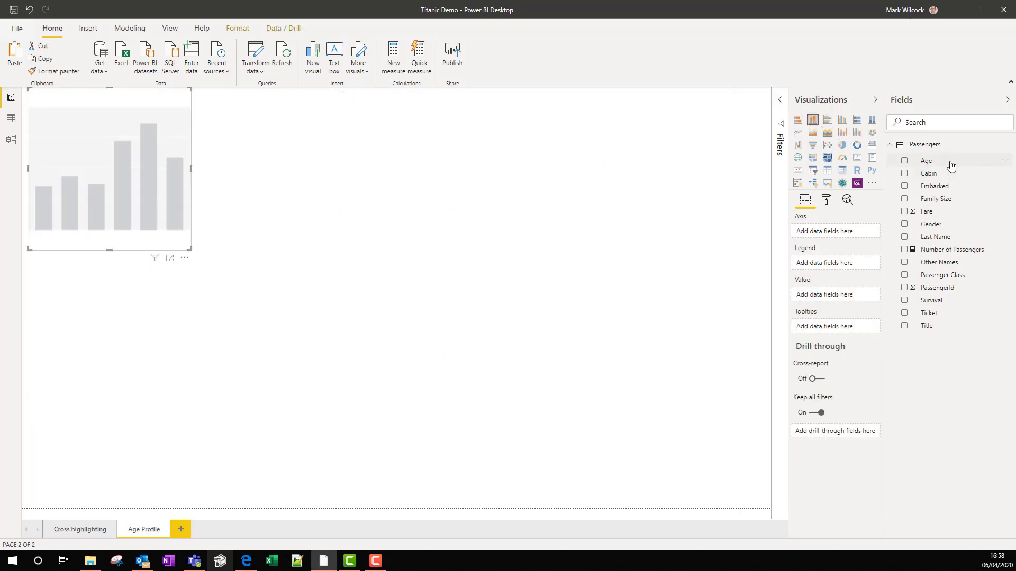
pyautogui.moveTo(947, 161); pyautogui.dragTo(870, 239)
pyautogui.moveTo(936, 252); pyautogui.dragTo(843, 300)
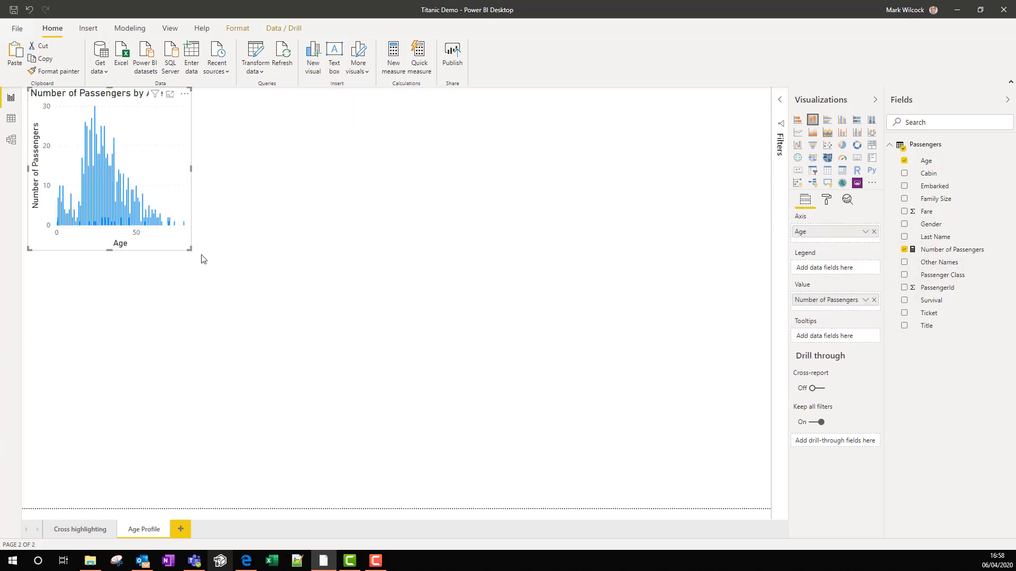
pyautogui.moveTo(189, 249); pyautogui.dragTo(551, 389)
pyautogui.moveTo(604, 434); pyautogui.dragTo(698, 489)
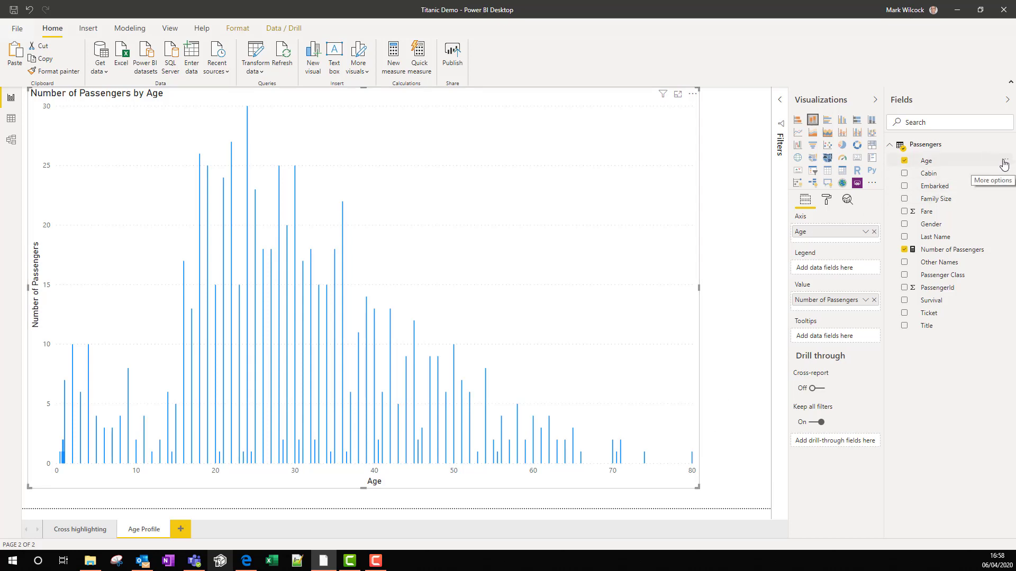
# Step: Group the Age field into bins of size 5 to create Age (bins)
pyautogui.click(1003, 162)
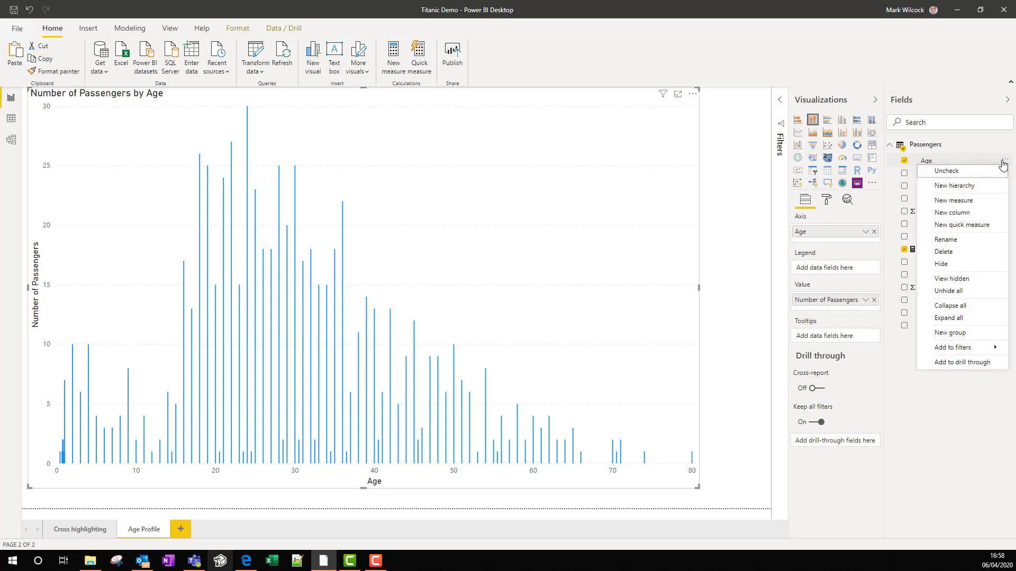
pyautogui.click(964, 336)
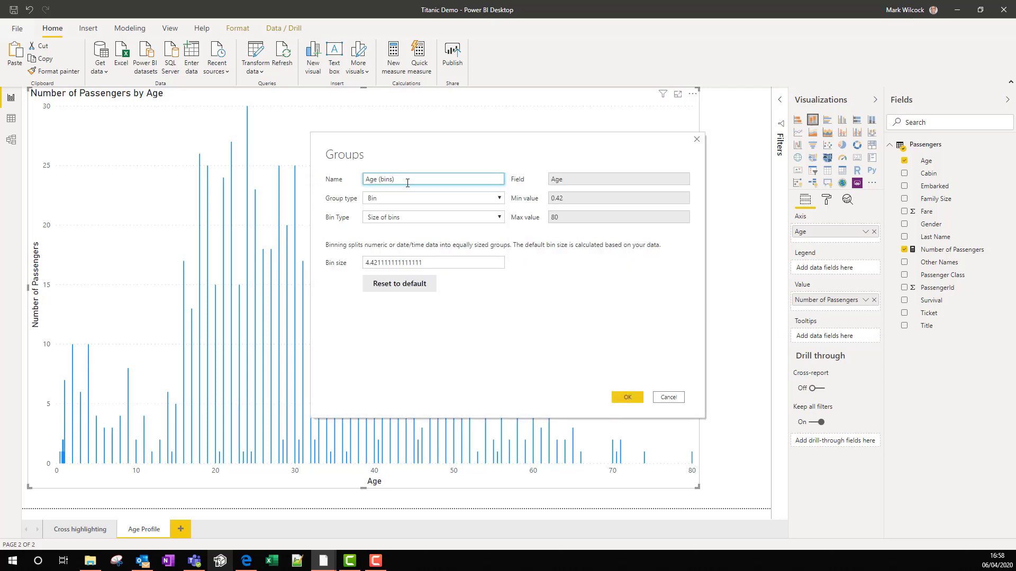
pyautogui.moveTo(432, 263); pyautogui.dragTo(346, 267)
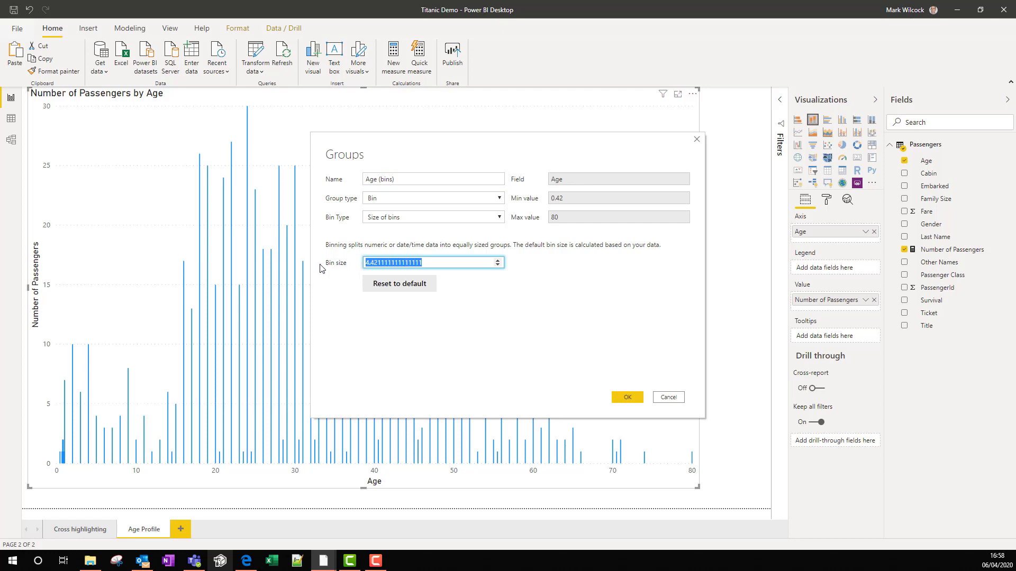
pyautogui.write('5')
pyautogui.click(632, 401)
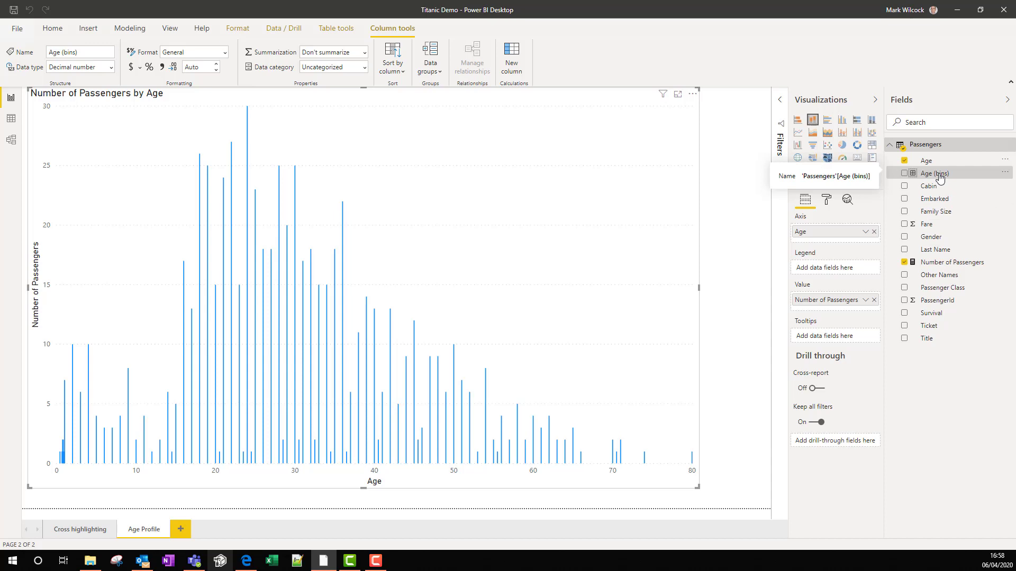
# Step: Replace Age with Age (bins) on the axis and add Passenger Class as the legend
pyautogui.moveTo(940, 179); pyautogui.dragTo(850, 233)
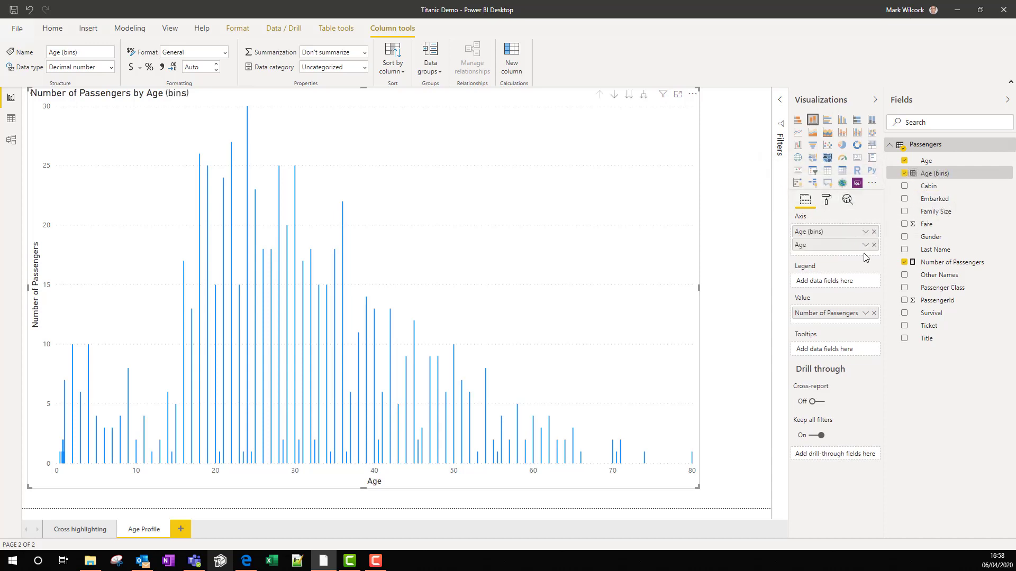
pyautogui.click(874, 246)
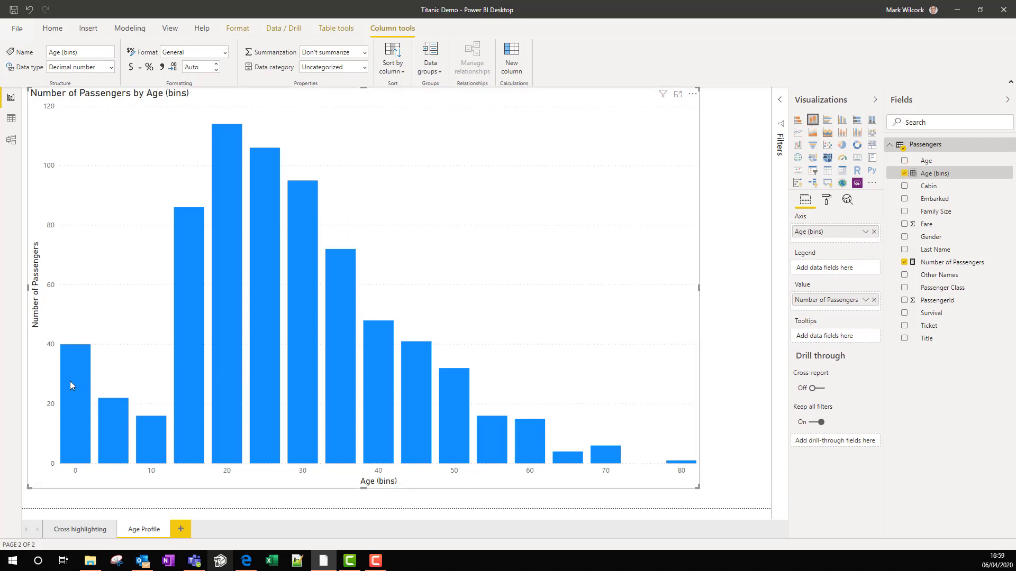
pyautogui.moveTo(74, 385)
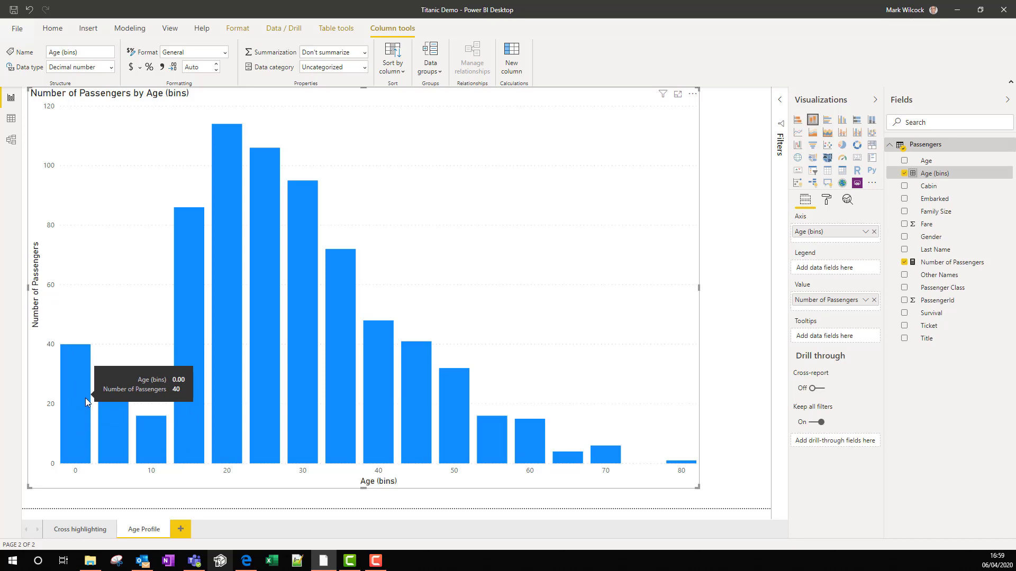
pyautogui.moveTo(152, 442)
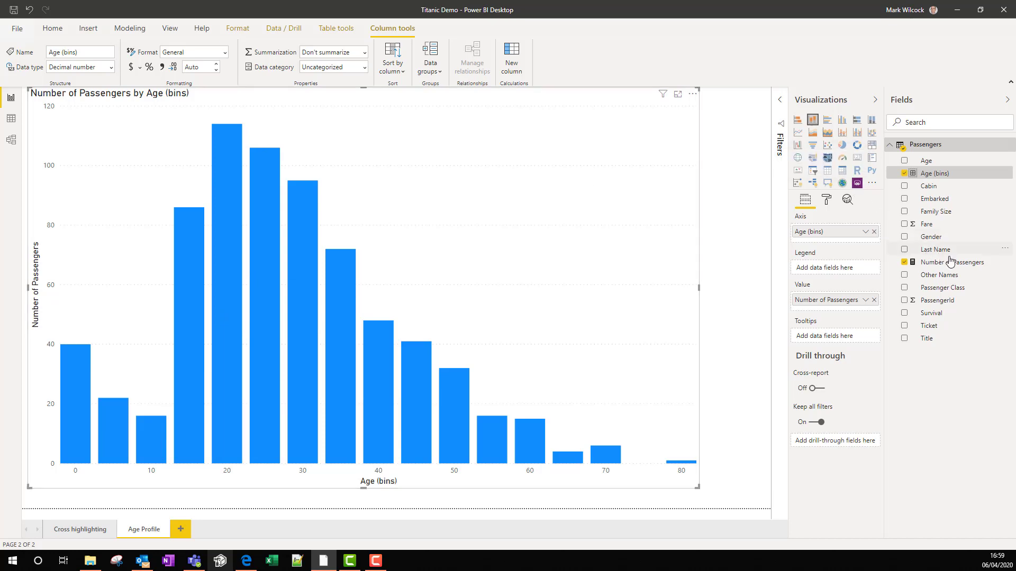
pyautogui.moveTo(951, 290); pyautogui.dragTo(828, 271)
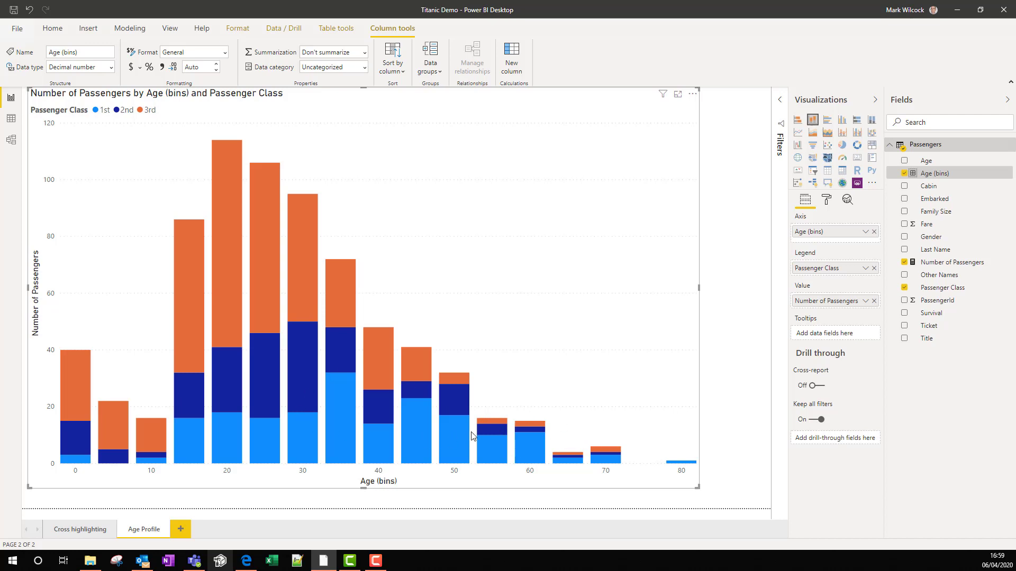
# Step: Highlight 1st and 3rd class in the legend, then switch the visual to a ribbon chart
pyautogui.click(106, 111)
pyautogui.click(141, 113)
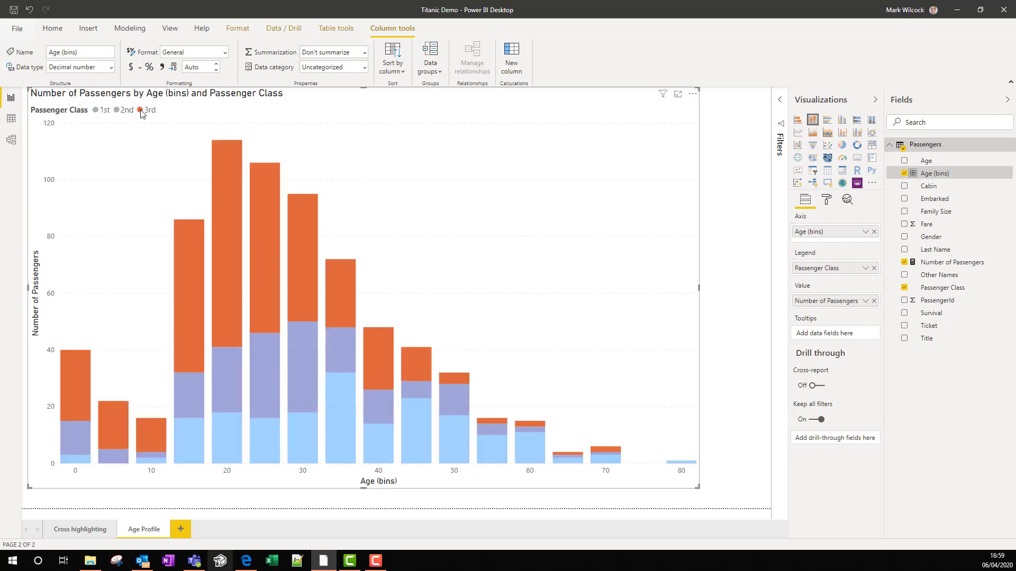
pyautogui.click(872, 133)
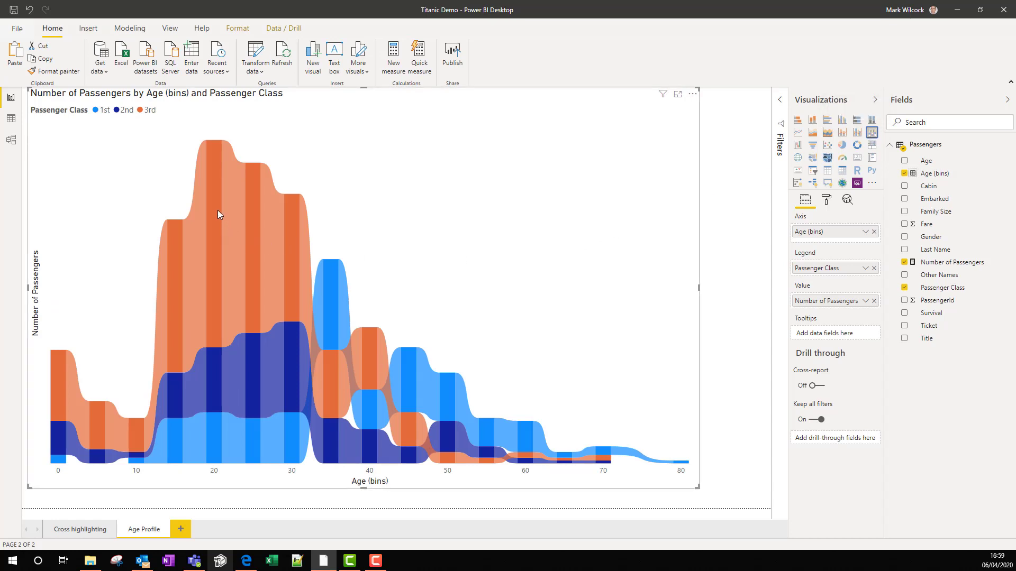
pyautogui.moveTo(212, 200)
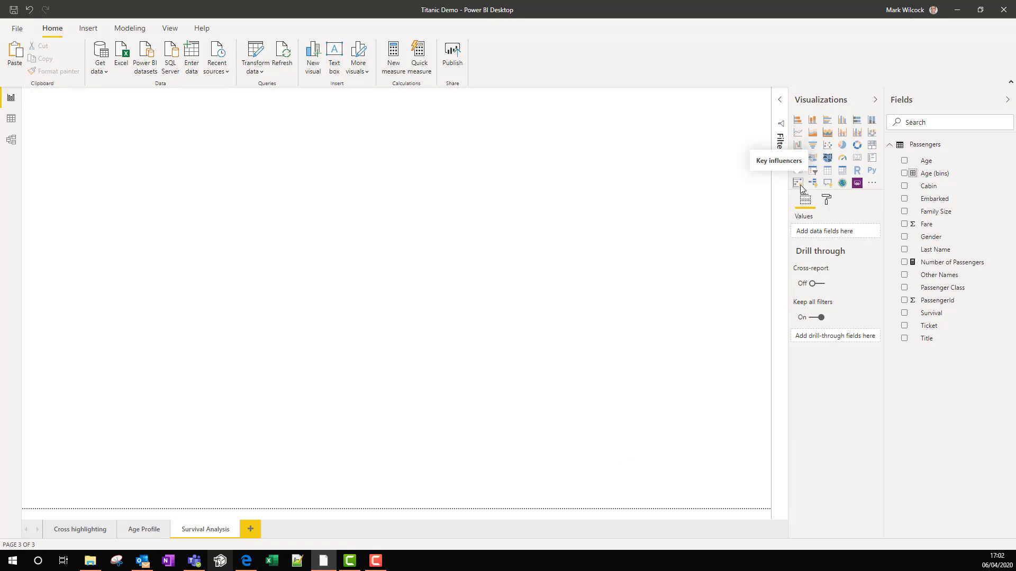
# Step: Insert a Key influencers visual and stretch it across most of the canvas
pyautogui.click(799, 185)
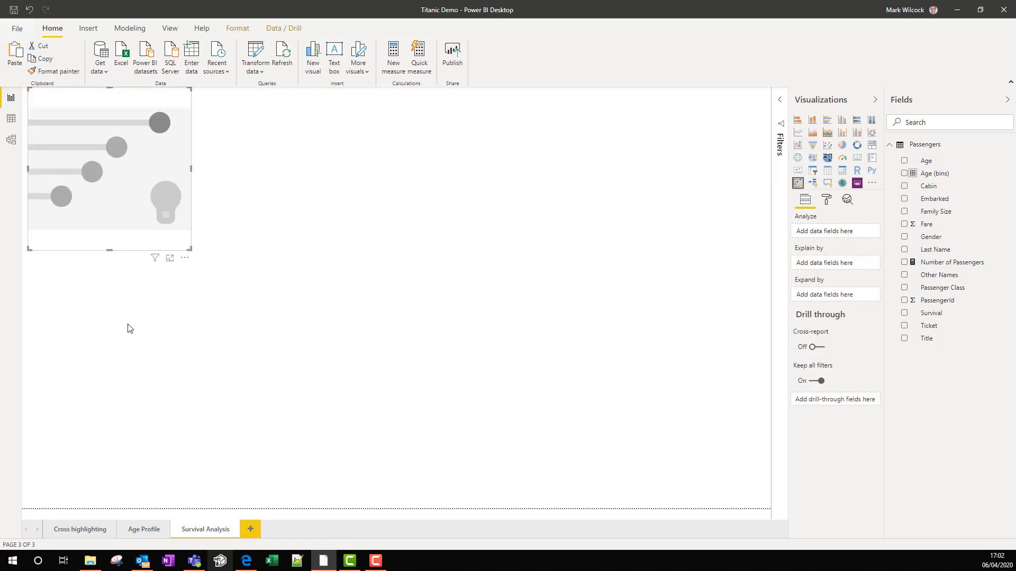
pyautogui.moveTo(190, 249); pyautogui.dragTo(680, 483)
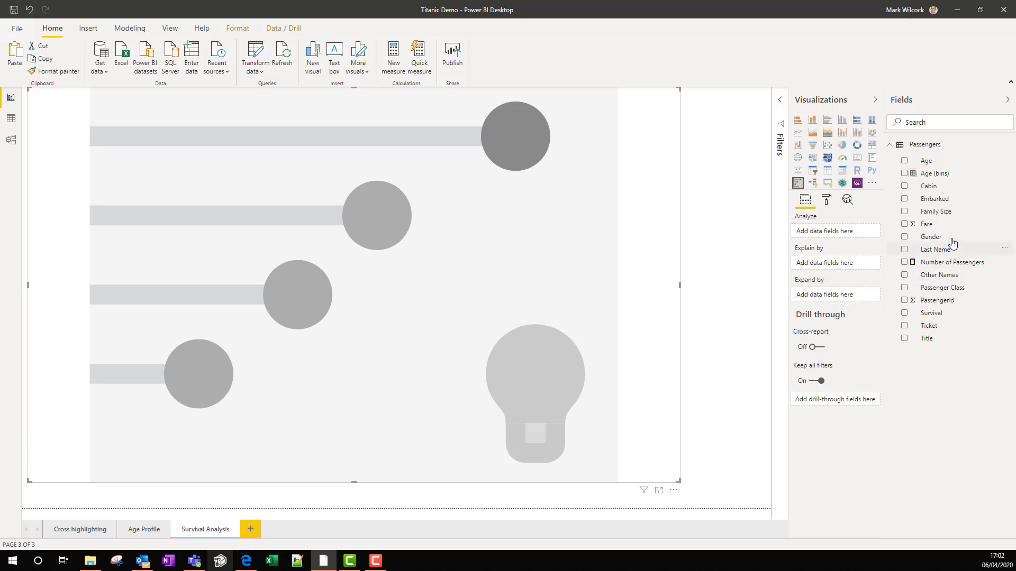
# Step: Put Survival in Analyze and Gender, Passenger Class, Title, Family Size, Embarked in Explain by
pyautogui.moveTo(933, 314); pyautogui.dragTo(836, 236)
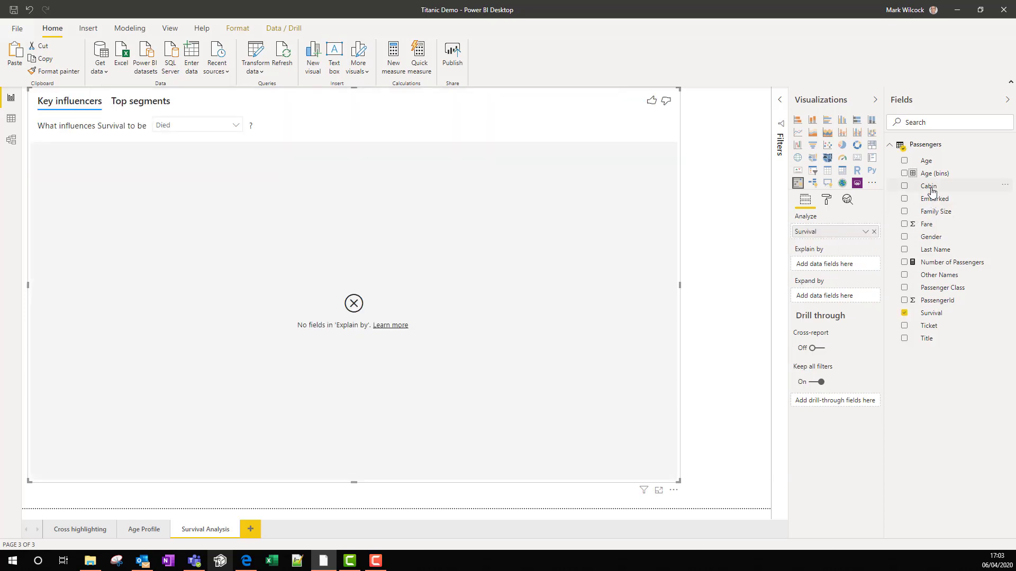
pyautogui.moveTo(932, 237); pyautogui.dragTo(853, 263)
pyautogui.moveTo(927, 288); pyautogui.dragTo(834, 277)
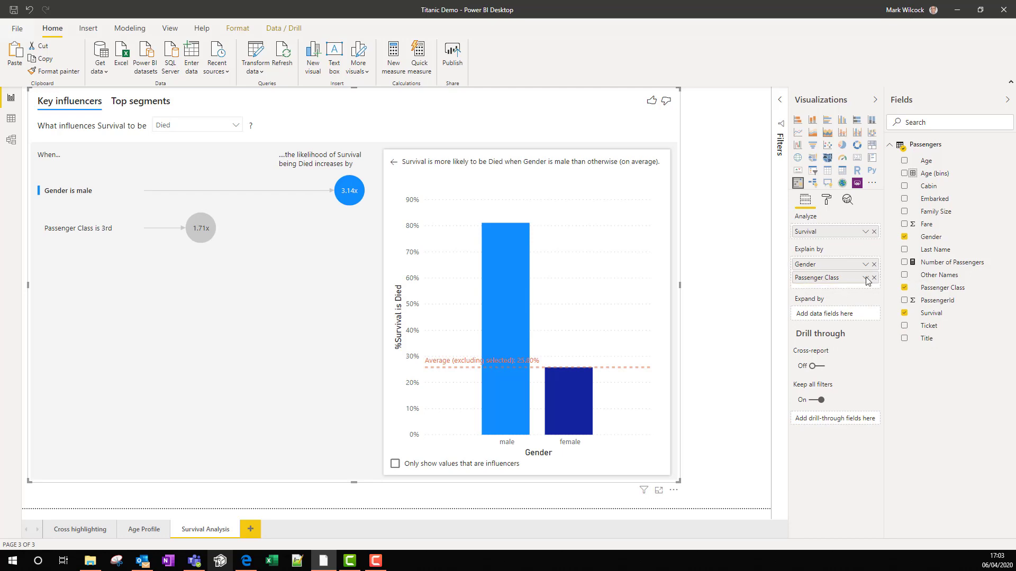
pyautogui.moveTo(867, 280); pyautogui.dragTo(867, 282)
pyautogui.moveTo(927, 214); pyautogui.dragTo(840, 295)
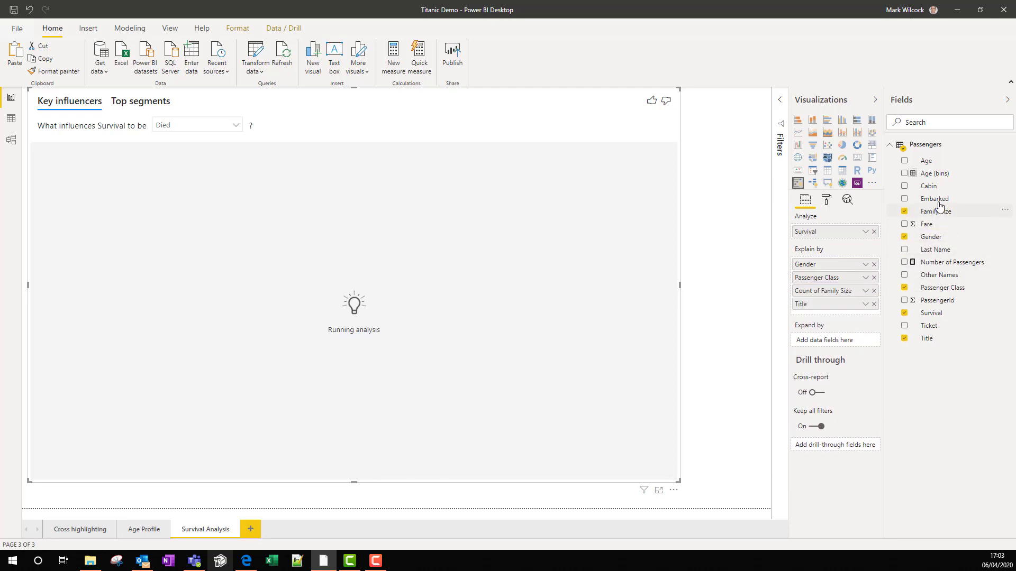
pyautogui.moveTo(938, 203); pyautogui.dragTo(848, 279)
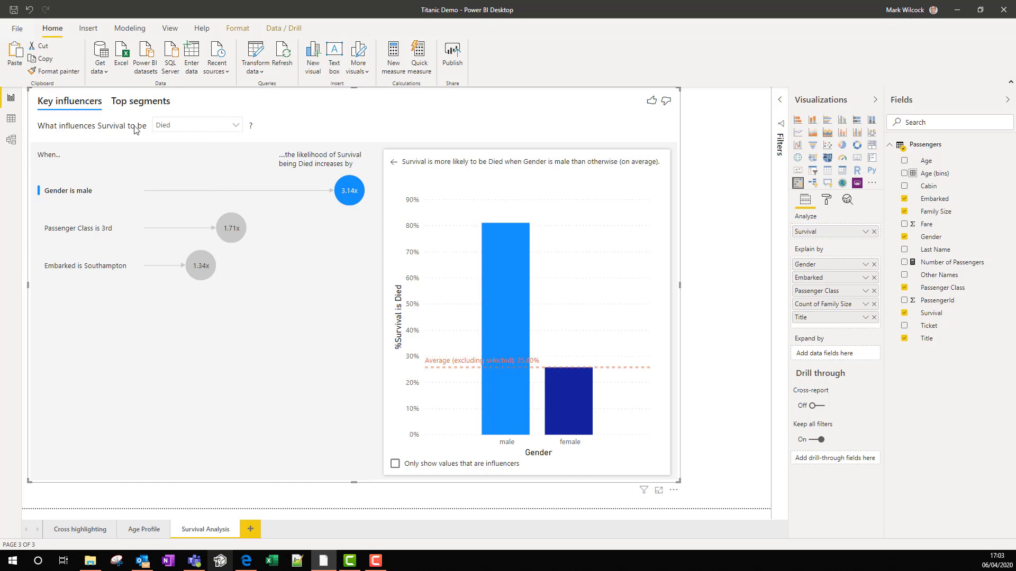
# Step: Change the key influencers target so it explains Survival being Survived
pyautogui.click(173, 127)
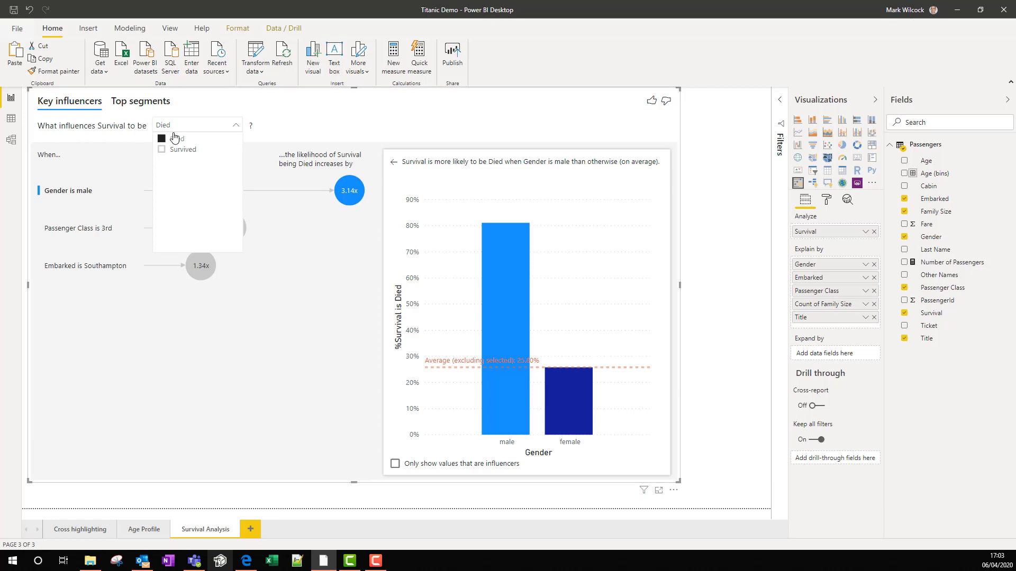
pyautogui.click(162, 150)
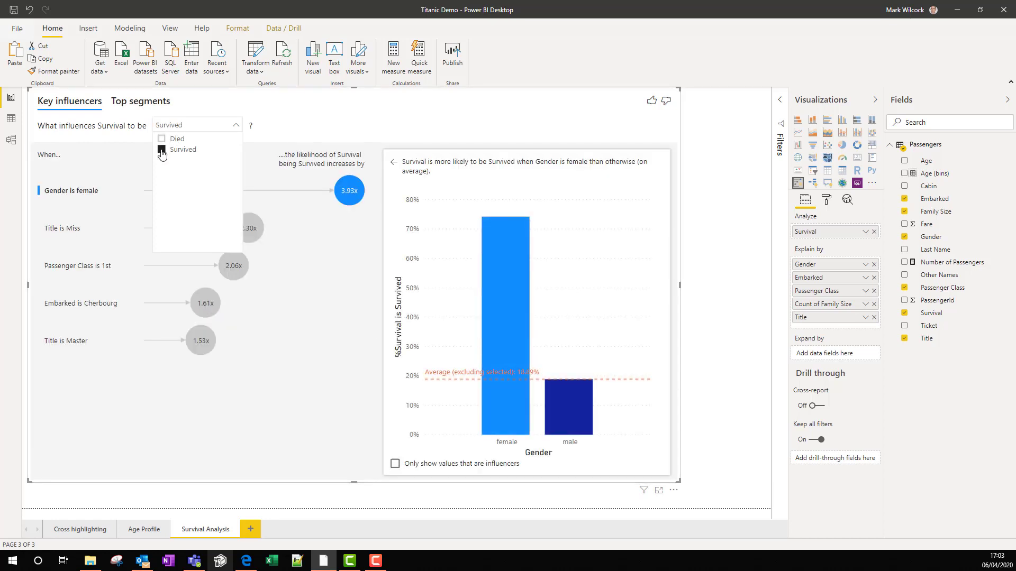
pyautogui.click(314, 102)
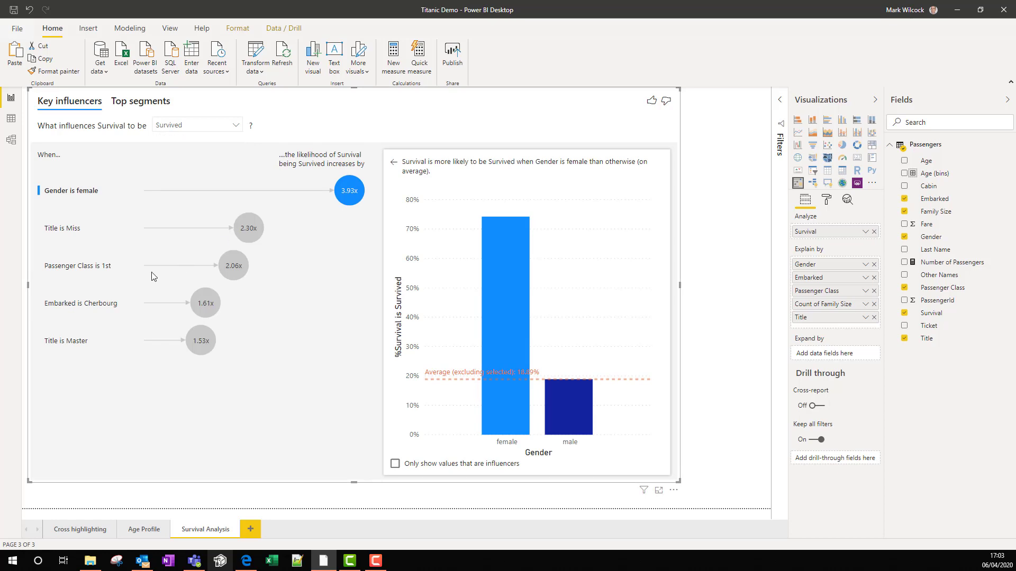
# Step: Review the Gender is female breakdown, then select the Title is Miss influencer
pyautogui.click(79, 195)
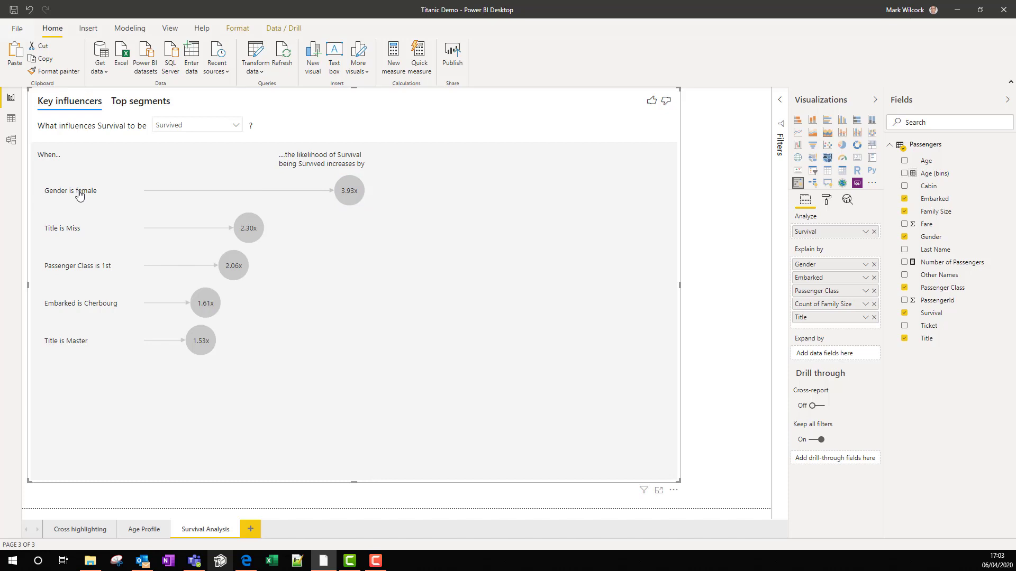
pyautogui.click(342, 195)
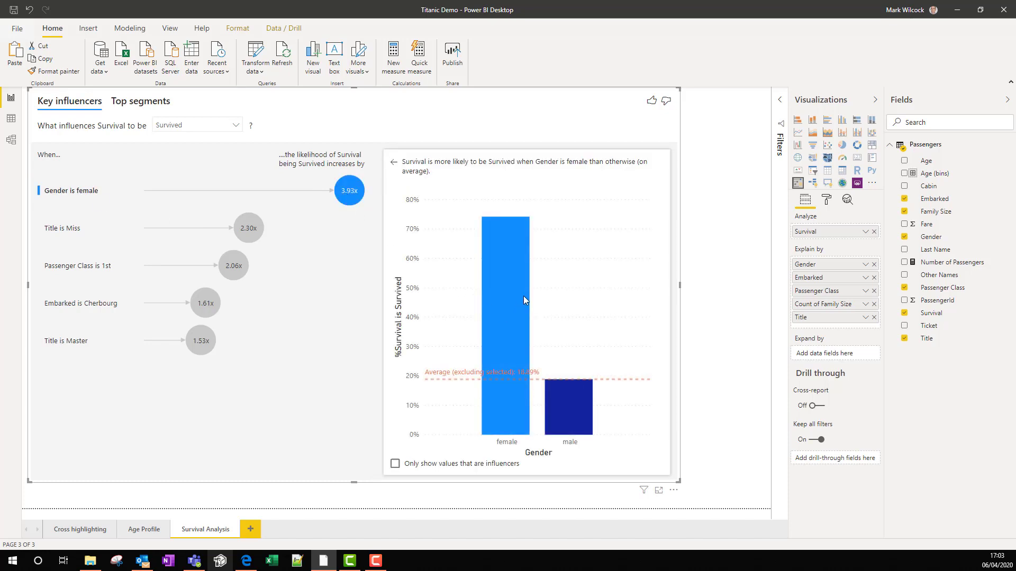
pyautogui.moveTo(524, 292)
pyautogui.moveTo(509, 318)
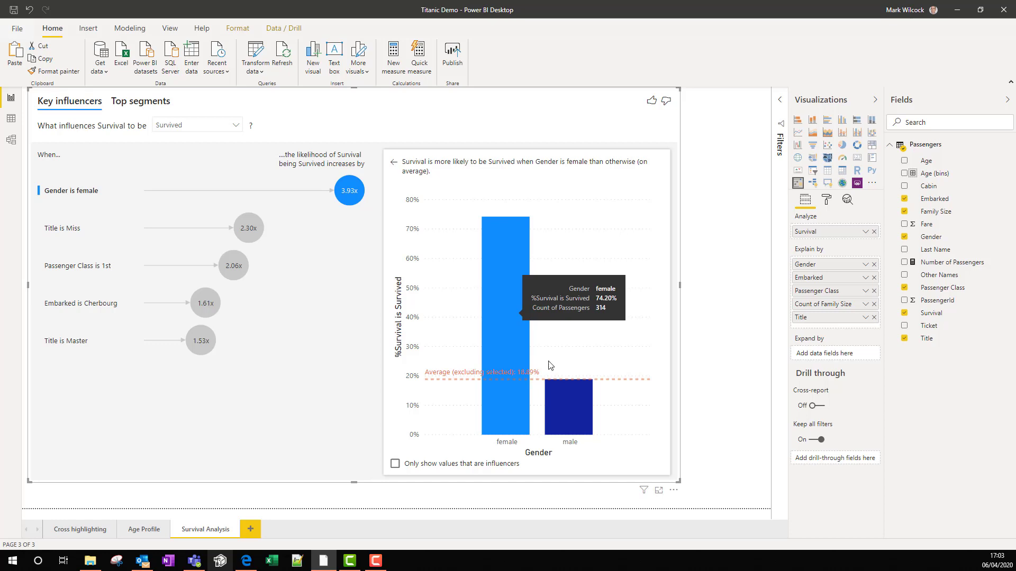
pyautogui.moveTo(571, 407)
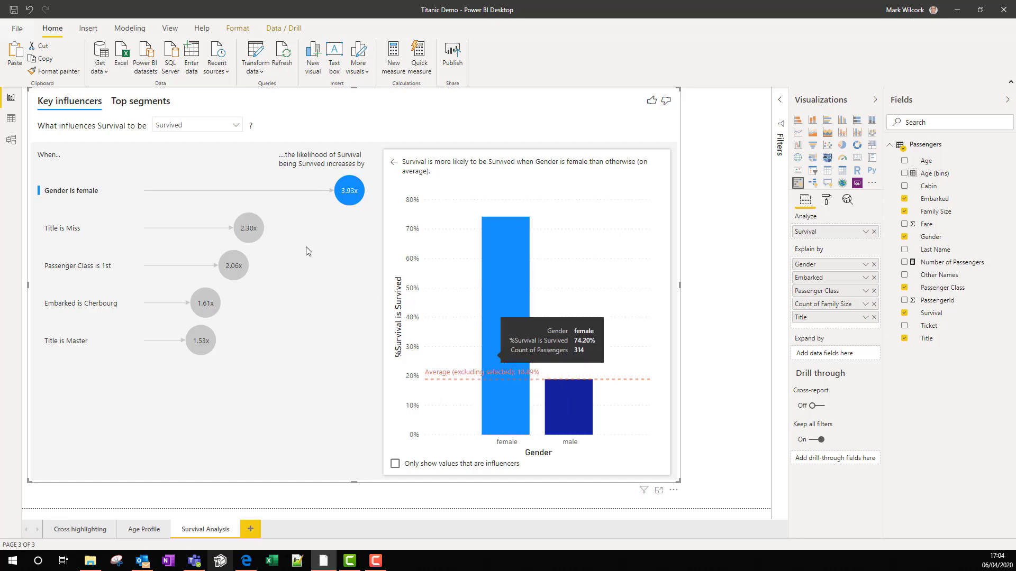
pyautogui.click(246, 229)
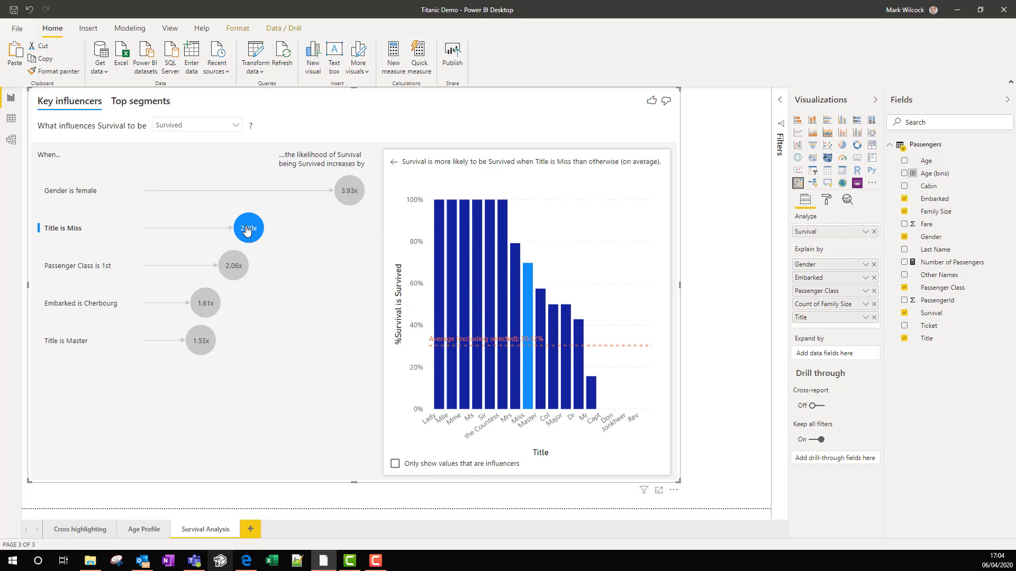
# Step: Remove Title from Explain by, then view the Passenger Class 1st and Embarked Cherbourg influencers
pyautogui.click(874, 317)
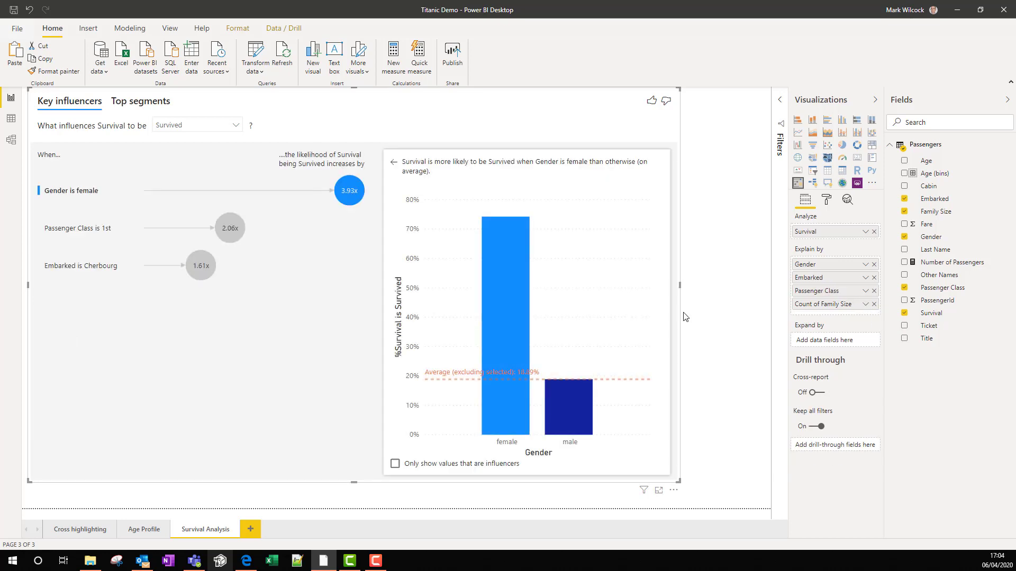
pyautogui.click(95, 231)
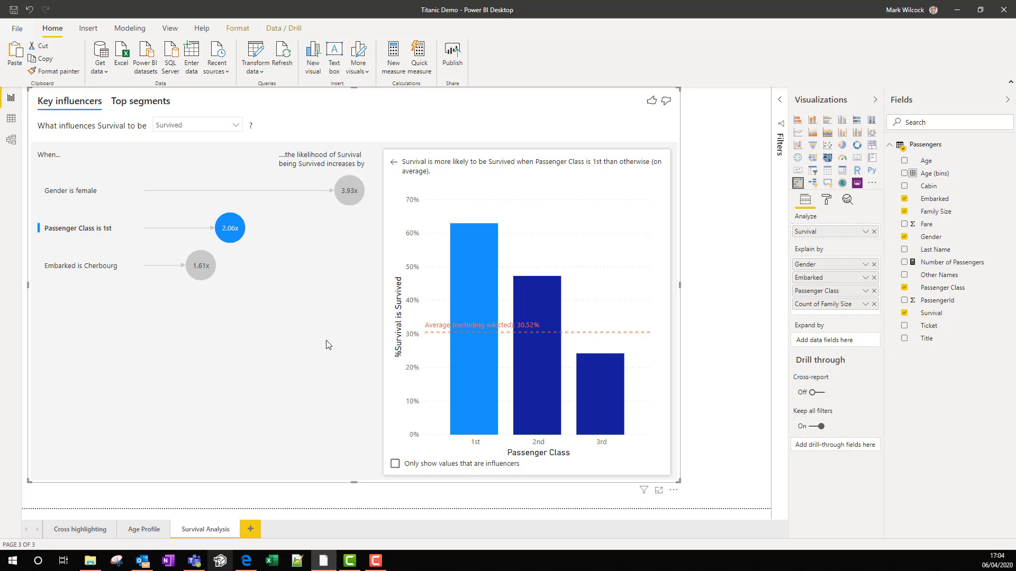
pyautogui.moveTo(472, 298)
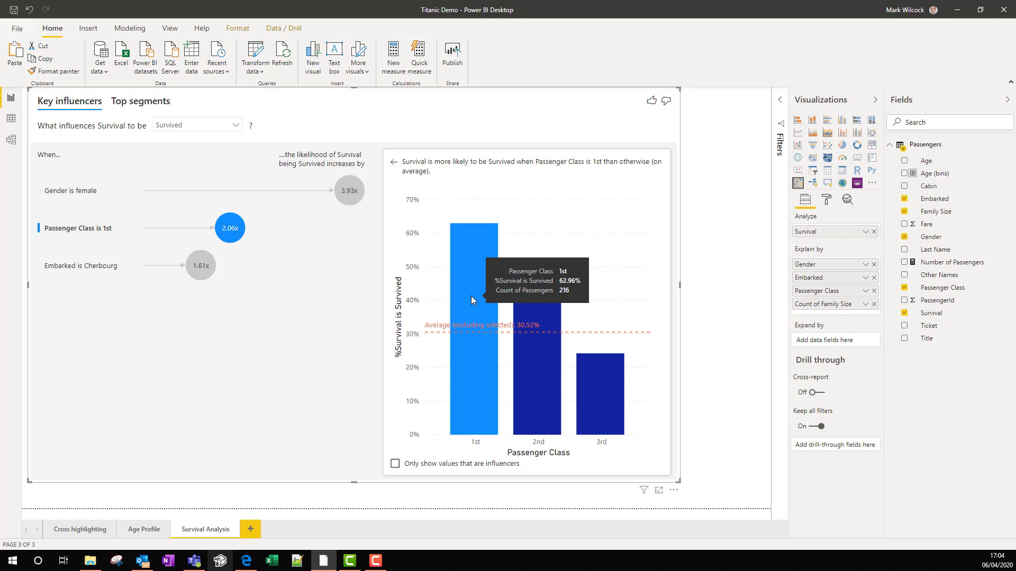
pyautogui.moveTo(537, 338)
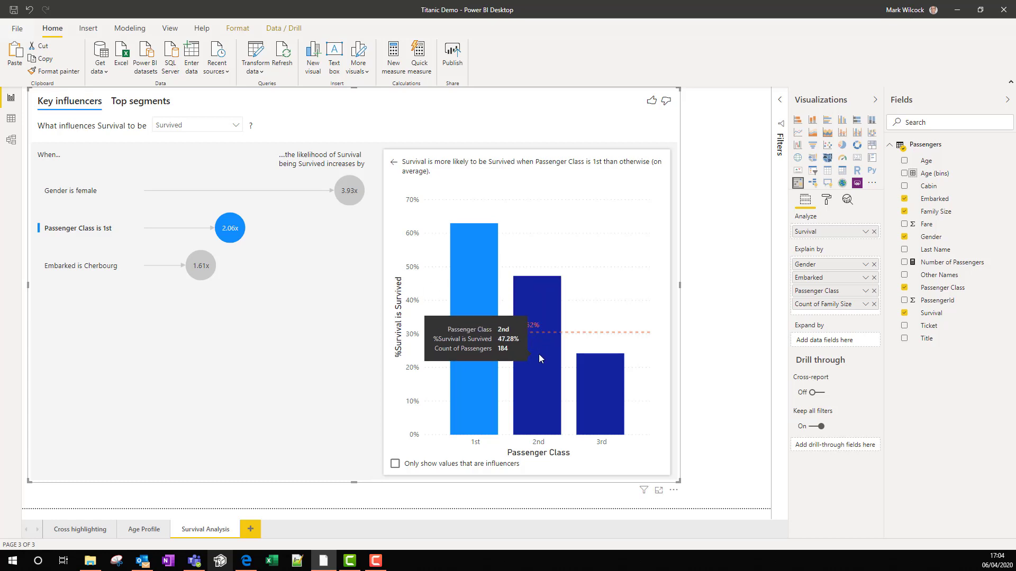
pyautogui.click(99, 273)
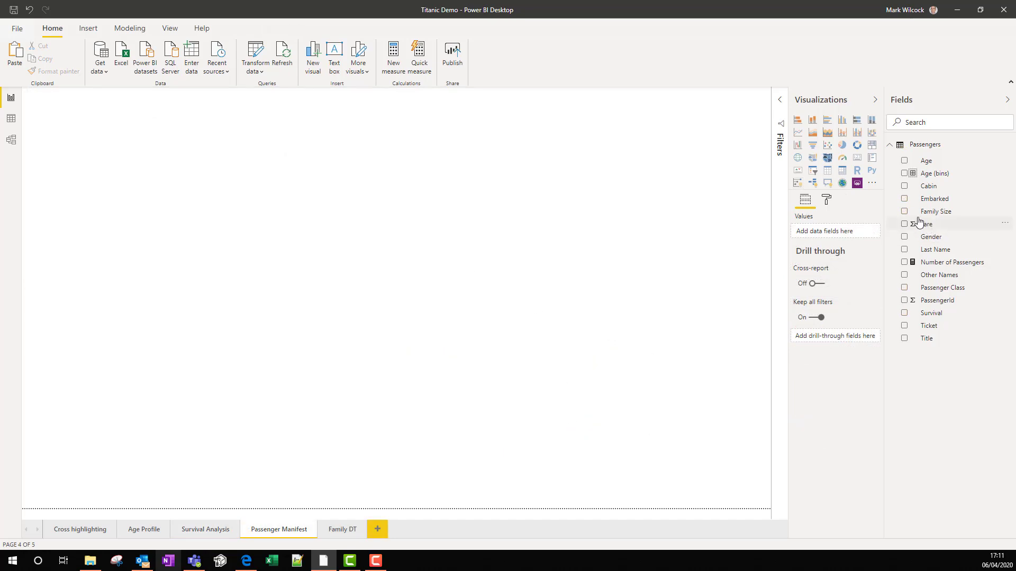
# Step: Add an enlarged Last Name and Number of Passengers table sorted descending, then right-click the Sage row
pyautogui.click(828, 171)
pyautogui.click(904, 249)
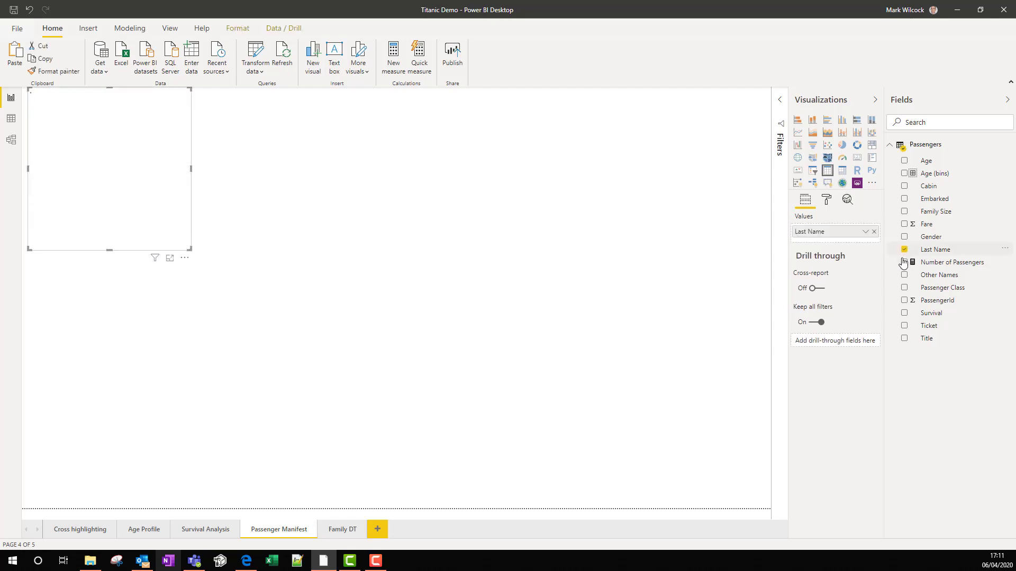
pyautogui.click(905, 262)
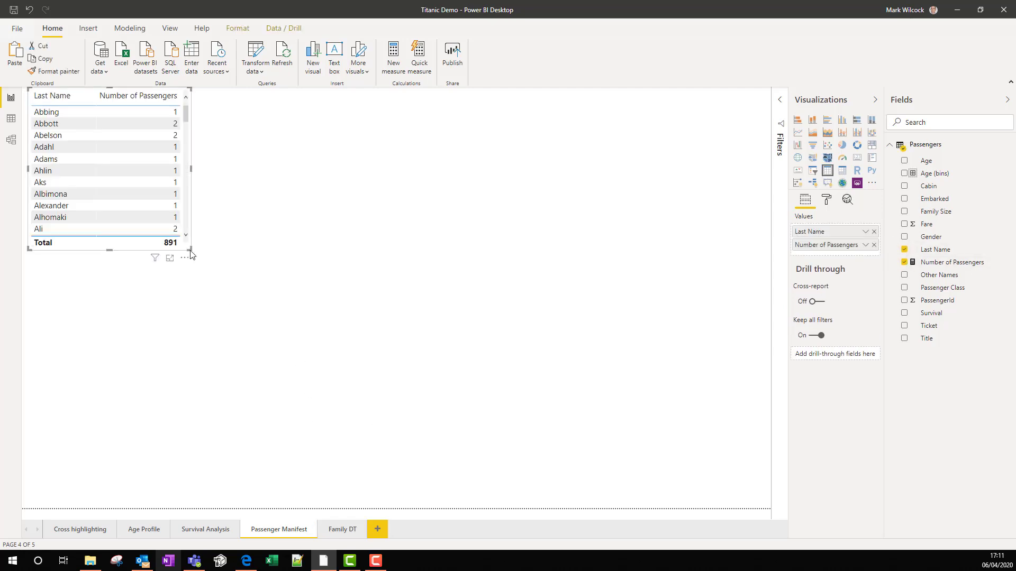
pyautogui.moveTo(190, 250); pyautogui.dragTo(340, 484)
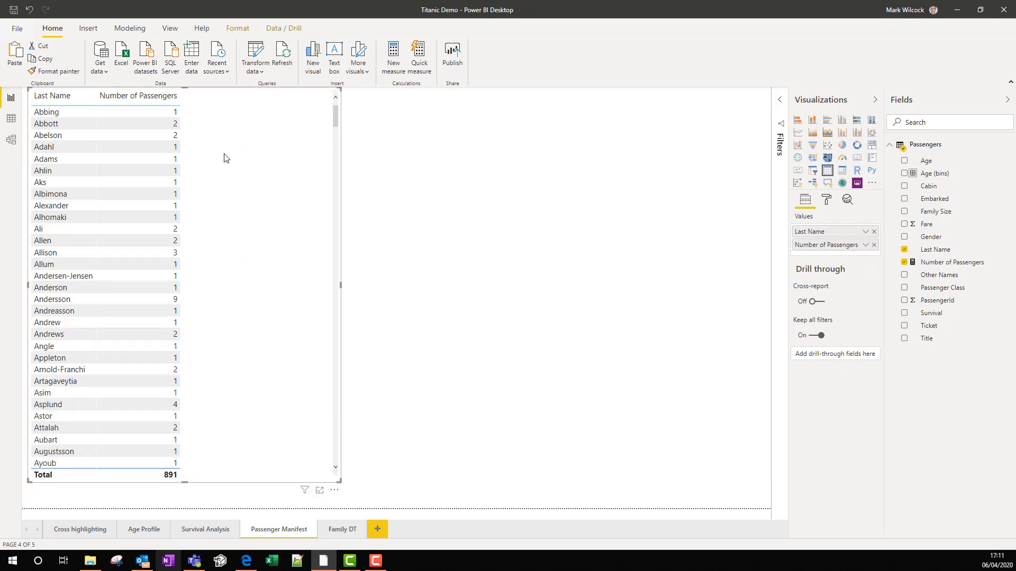
pyautogui.click(147, 99)
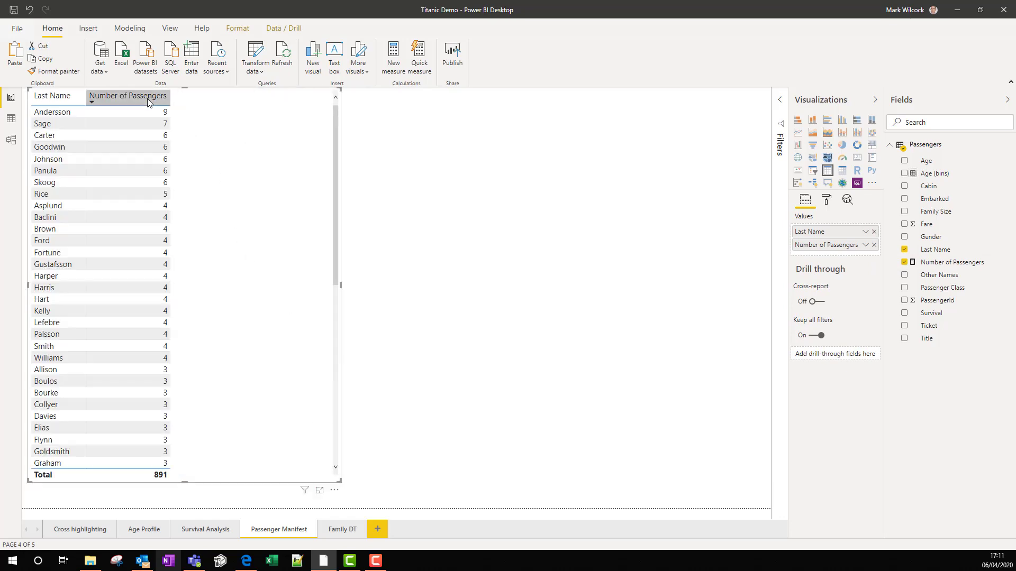
pyautogui.rightClick(57, 129)
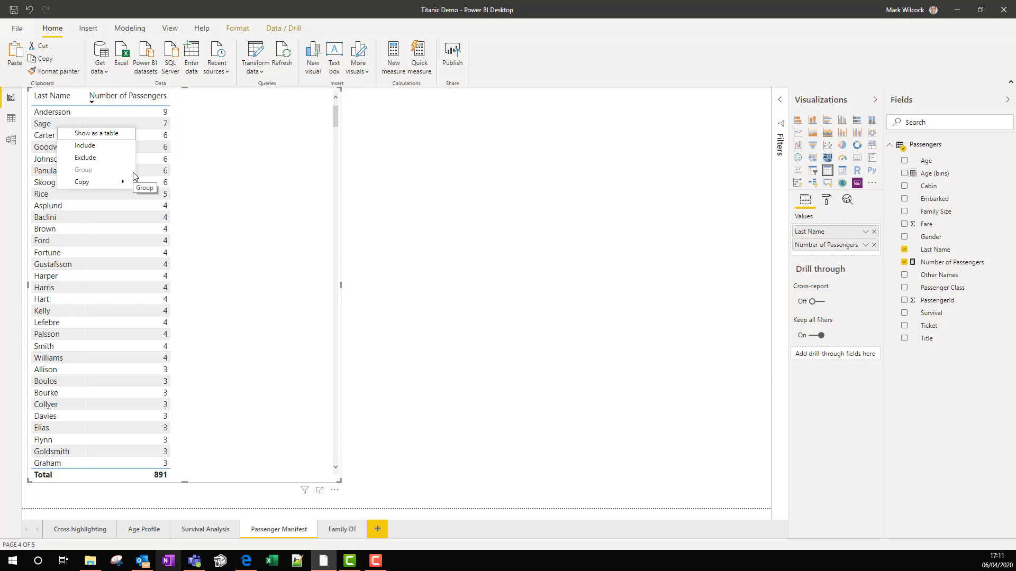
# Step: On Family DT, set Last Name as the drill-through field and enlarge the back arrow
pyautogui.click(346, 529)
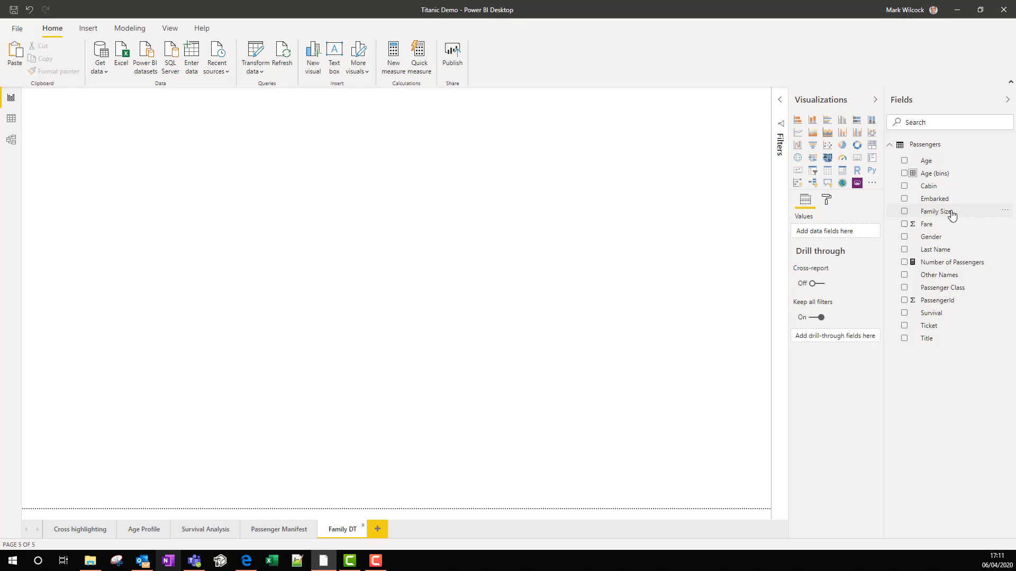
pyautogui.moveTo(941, 254); pyautogui.dragTo(849, 341)
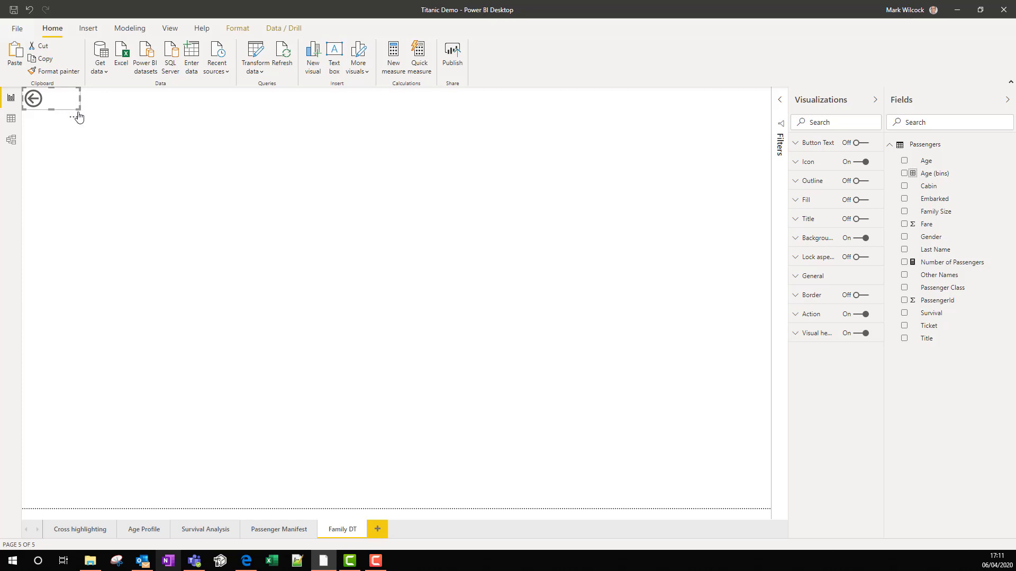
pyautogui.moveTo(80, 109); pyautogui.dragTo(75, 133)
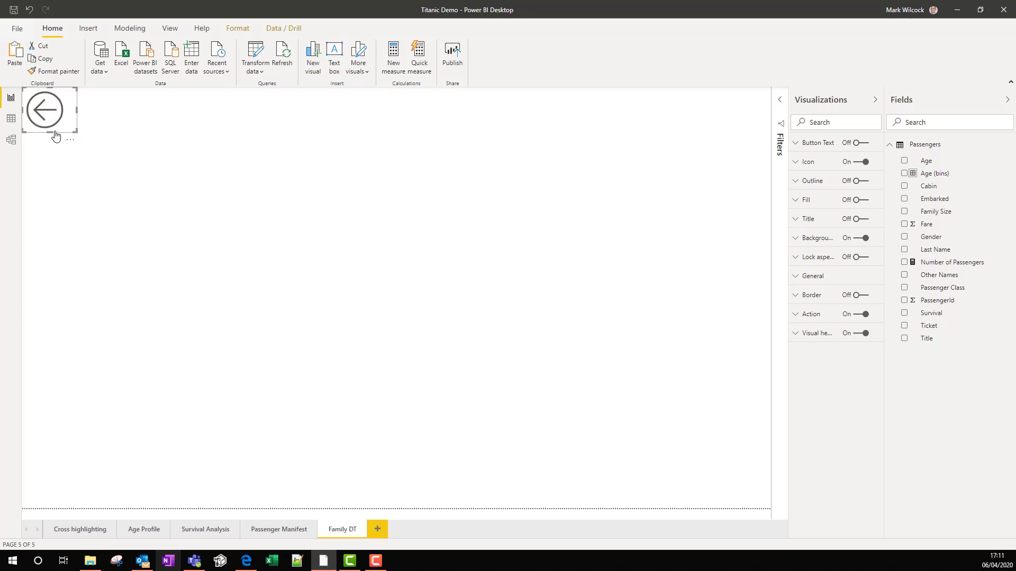
pyautogui.click(422, 168)
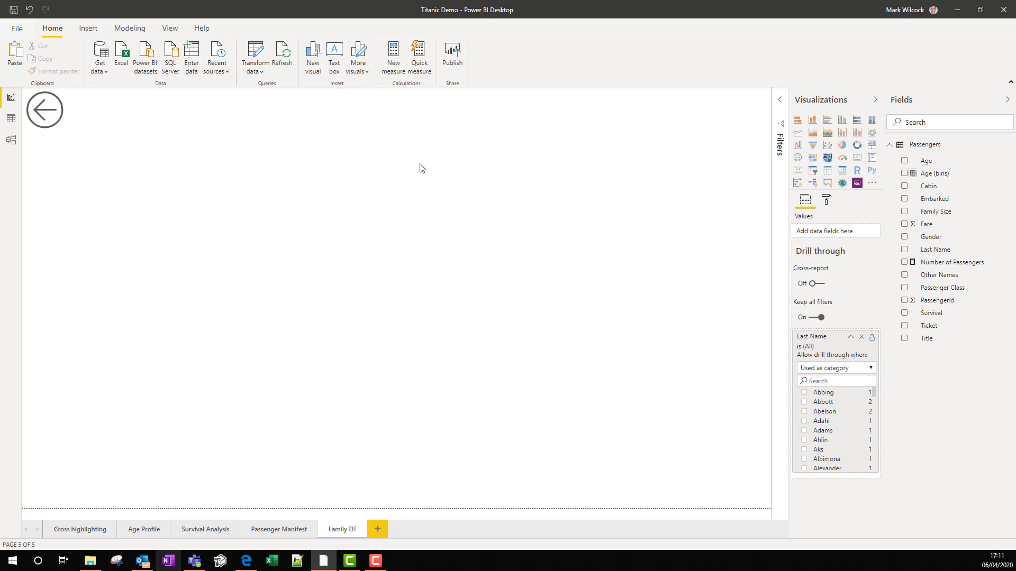
# Step: Add a wide, short Last Name card at the top with its category label turned off
pyautogui.click(858, 159)
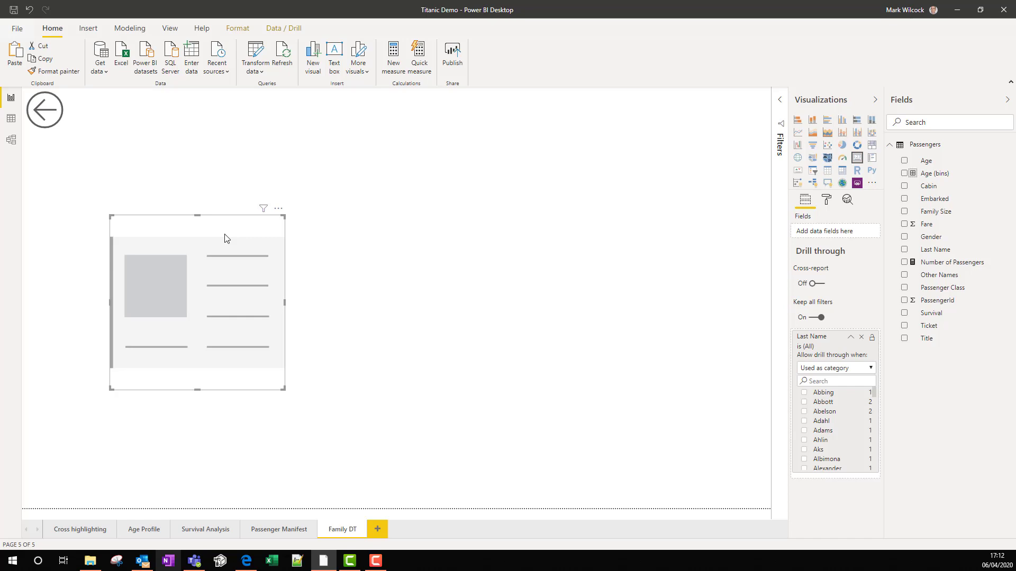
pyautogui.moveTo(177, 283); pyautogui.dragTo(262, 159)
pyautogui.moveTo(371, 261); pyautogui.dragTo(612, 226)
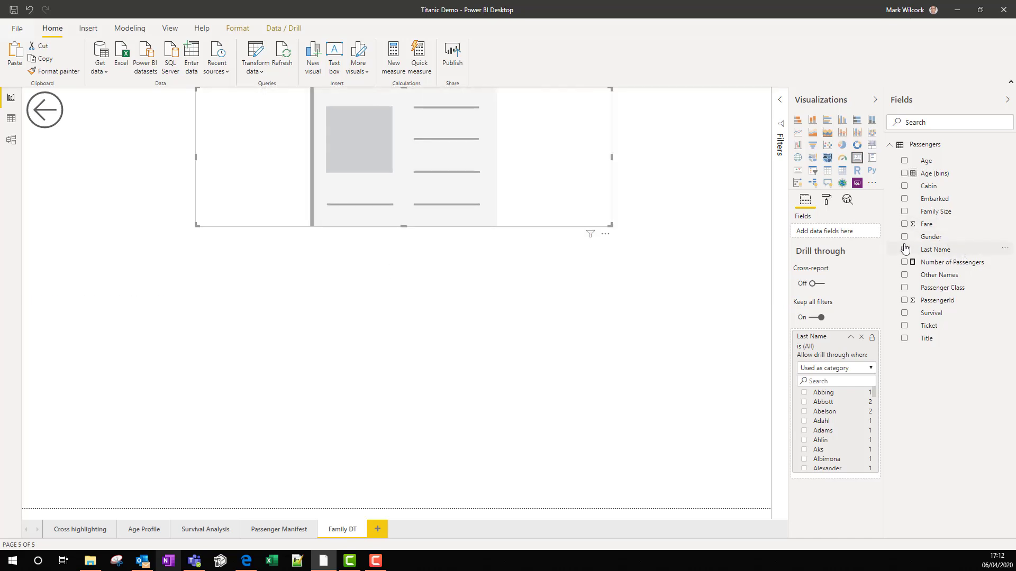
pyautogui.moveTo(905, 248); pyautogui.dragTo(842, 237)
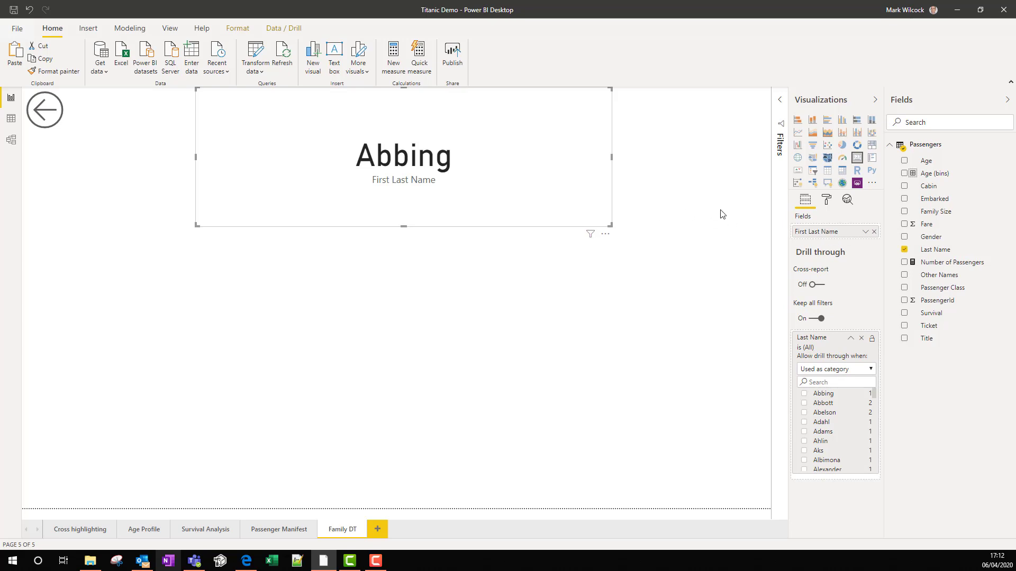
pyautogui.click(826, 200)
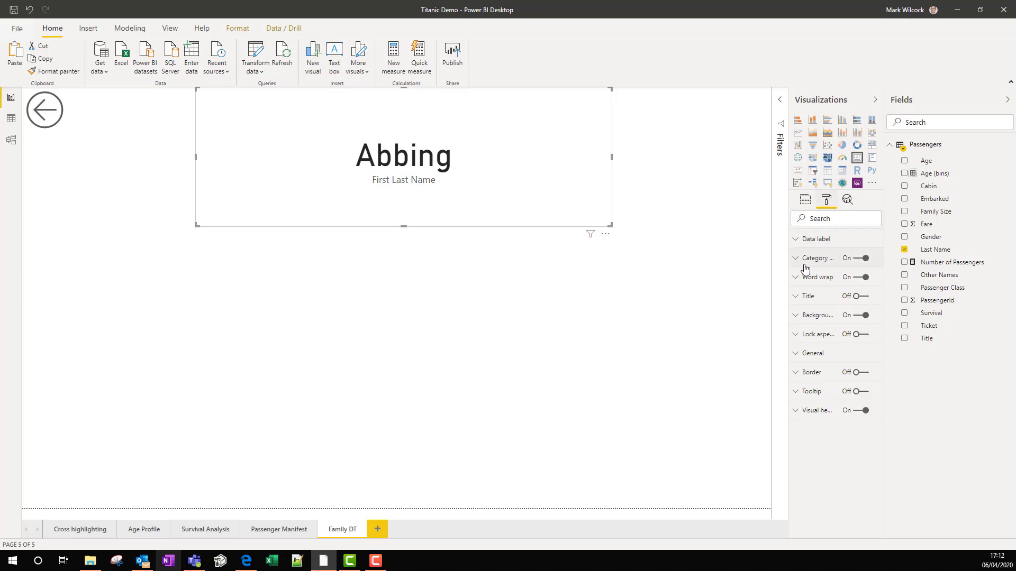
pyautogui.click(858, 258)
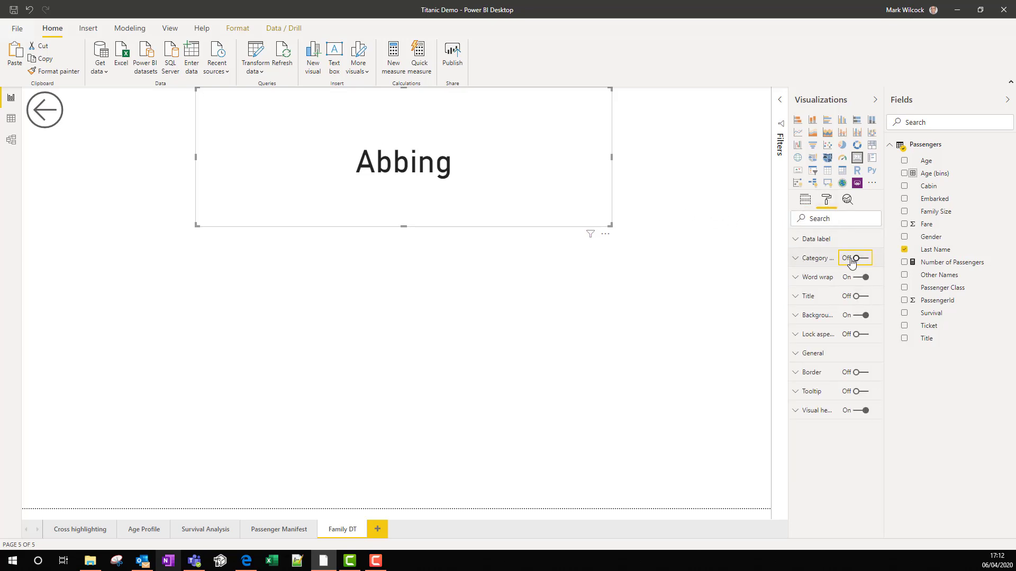
pyautogui.click(461, 330)
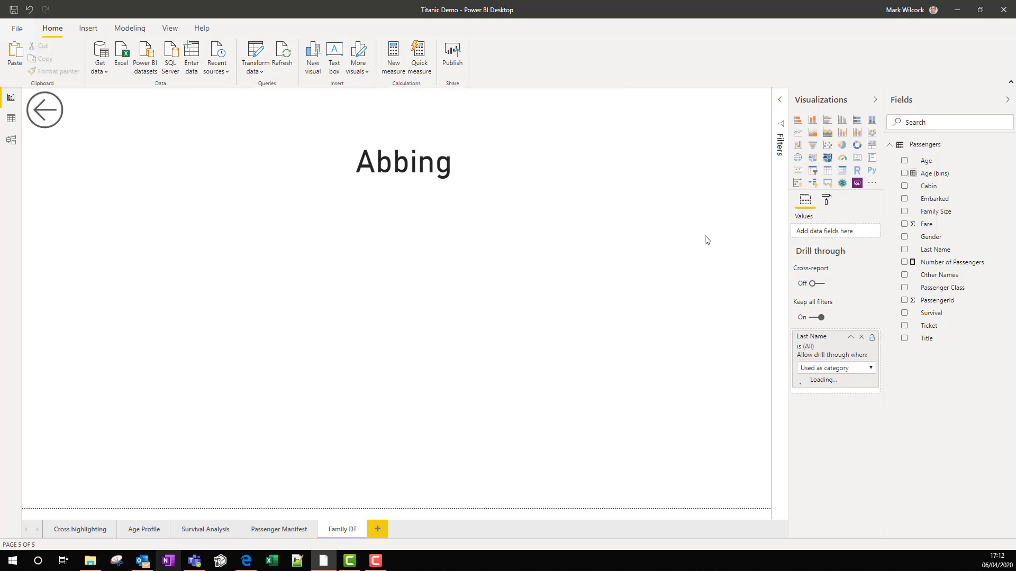
# Step: Add a centred, widened table with Title, Other Names, Passenger Class, Gender, Age, Embarked and Survival columns
pyautogui.click(828, 171)
pyautogui.moveTo(210, 326); pyautogui.dragTo(340, 307)
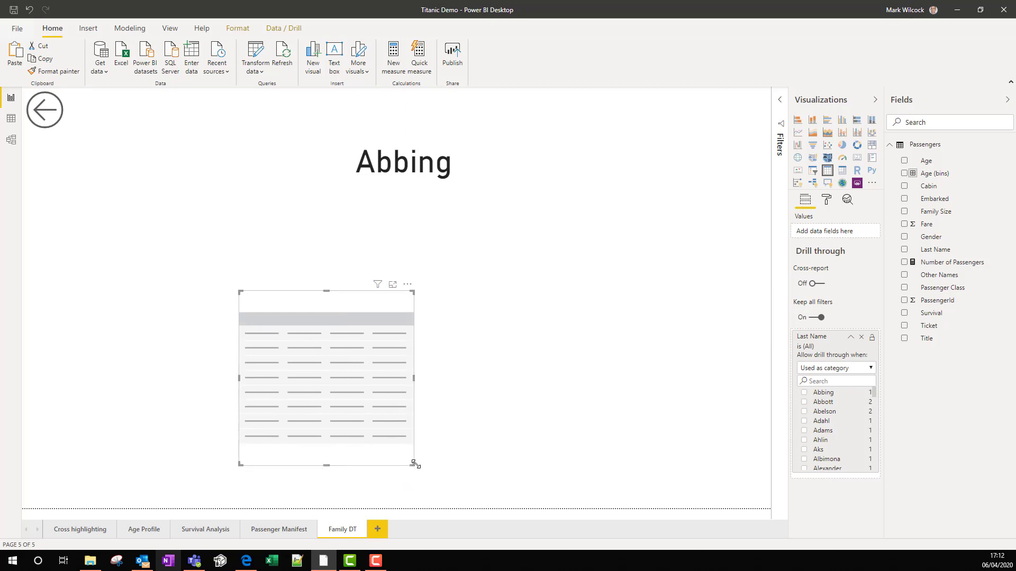
pyautogui.moveTo(415, 464); pyautogui.dragTo(643, 454)
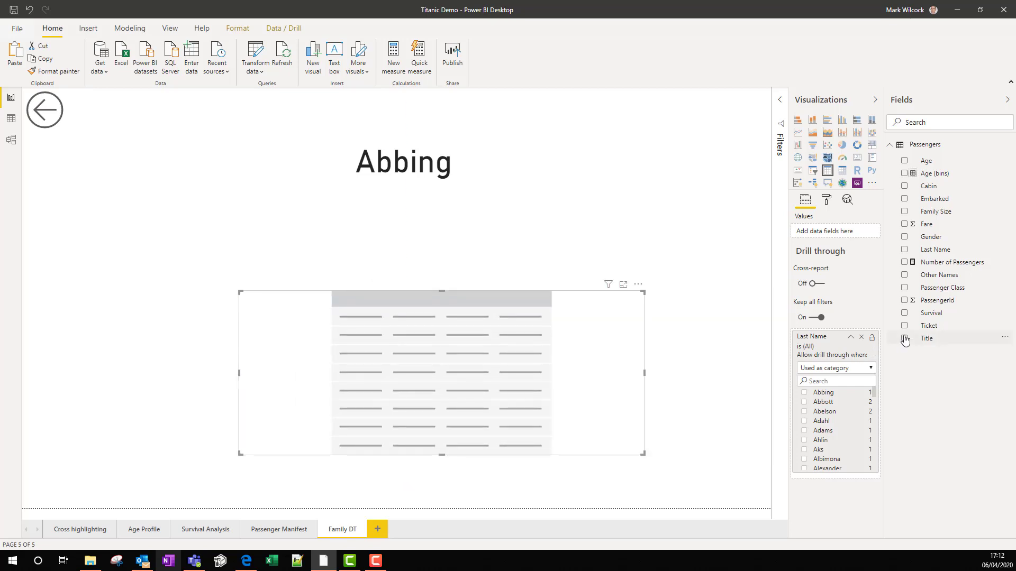
pyautogui.click(904, 338)
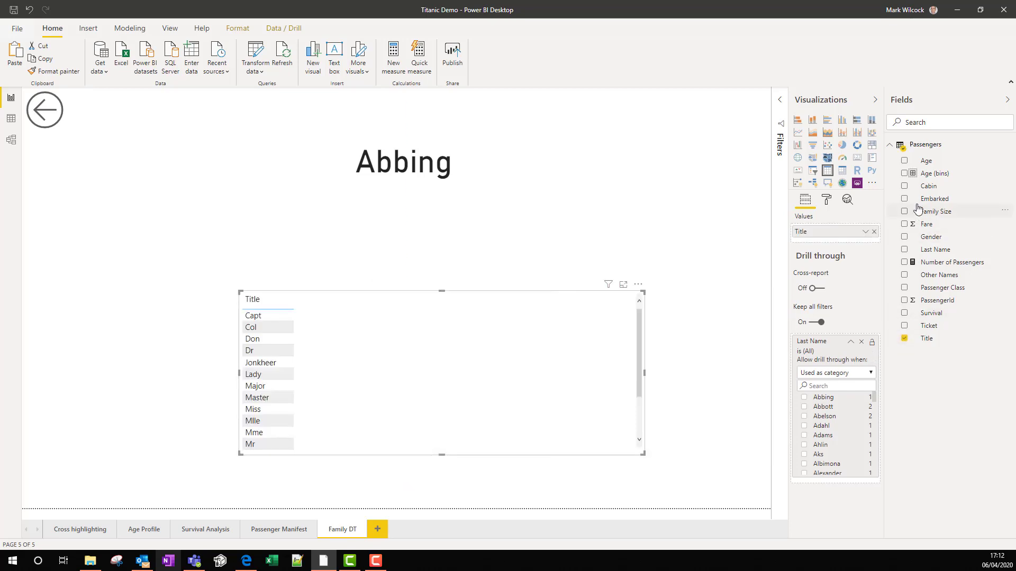
pyautogui.click(904, 275)
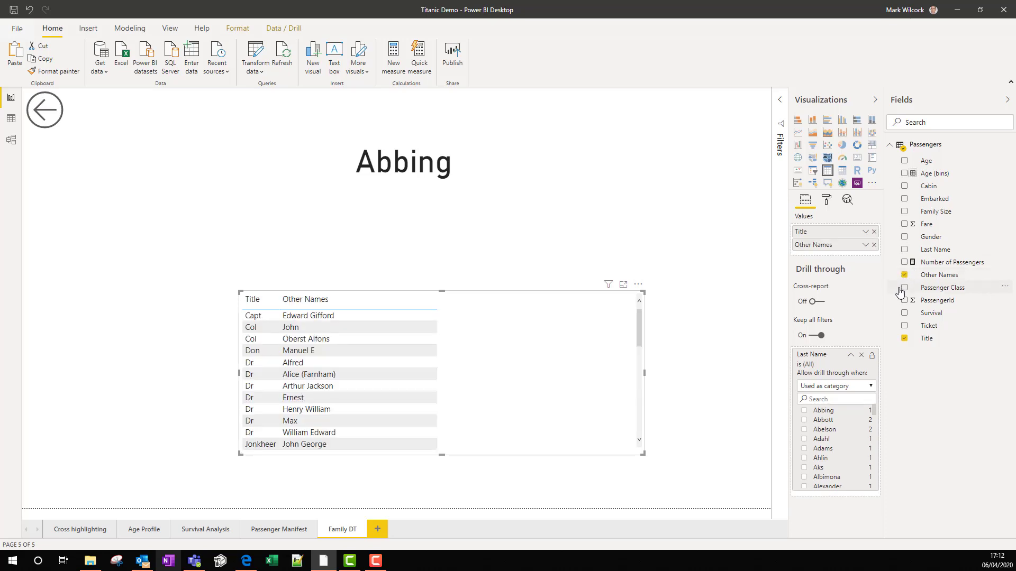
pyautogui.click(902, 289)
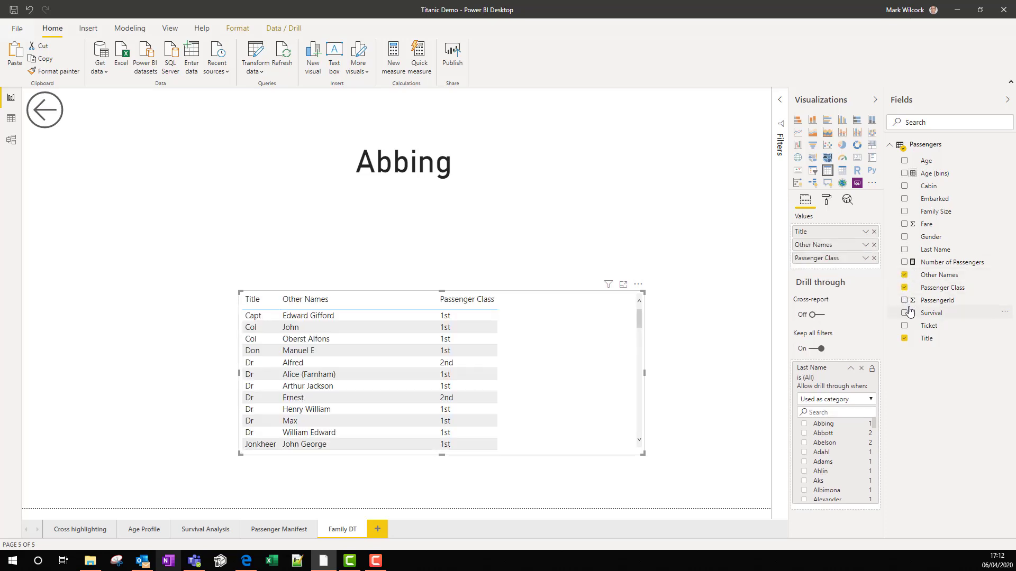
pyautogui.click(905, 236)
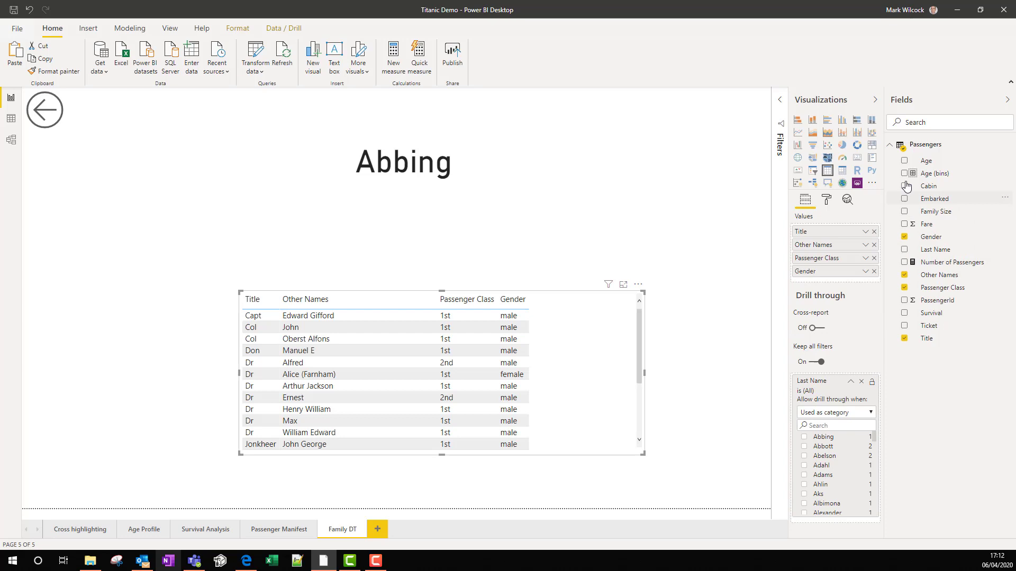
pyautogui.click(904, 160)
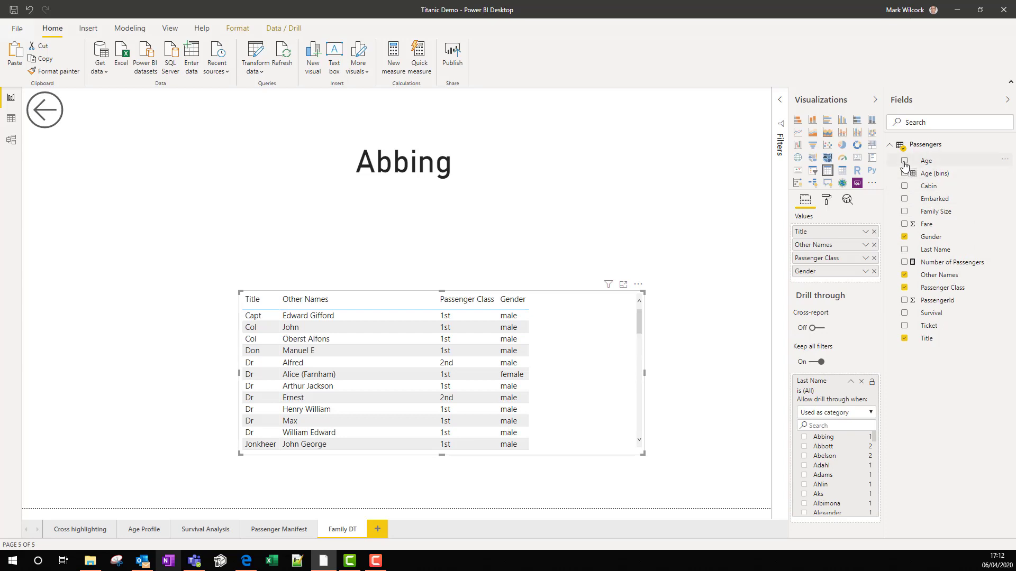
pyautogui.click(905, 199)
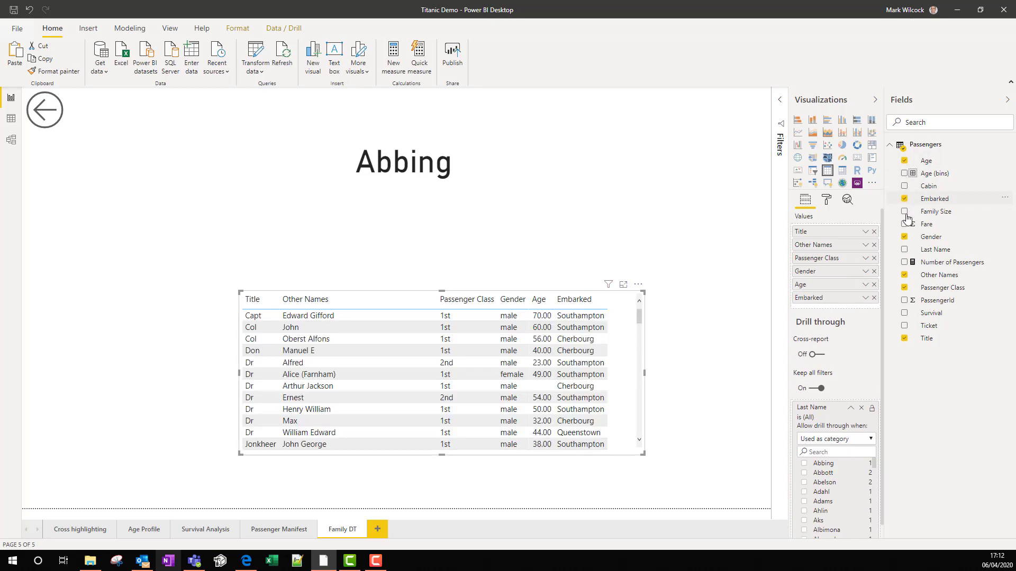
pyautogui.click(904, 313)
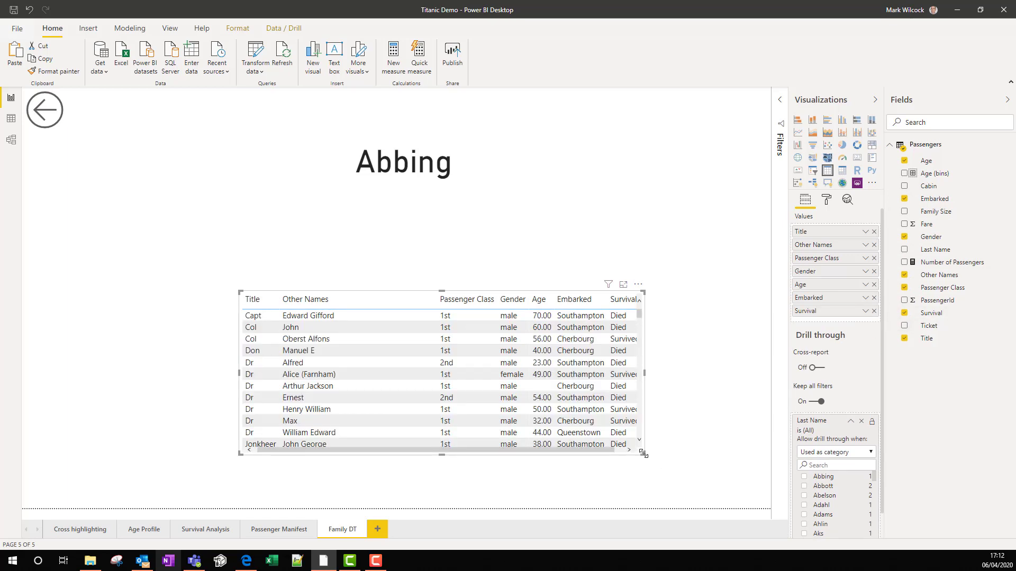
pyautogui.moveTo(643, 454); pyautogui.dragTo(726, 462)
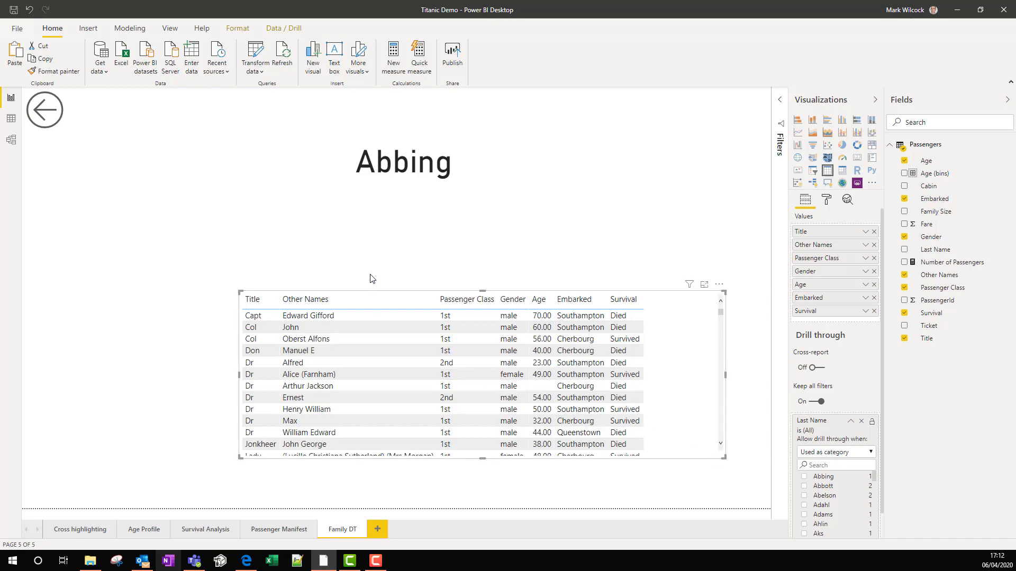
# Step: Search 'sa' in the Last Name drill-through filter and tick Sage to list its seven members
pyautogui.click(683, 227)
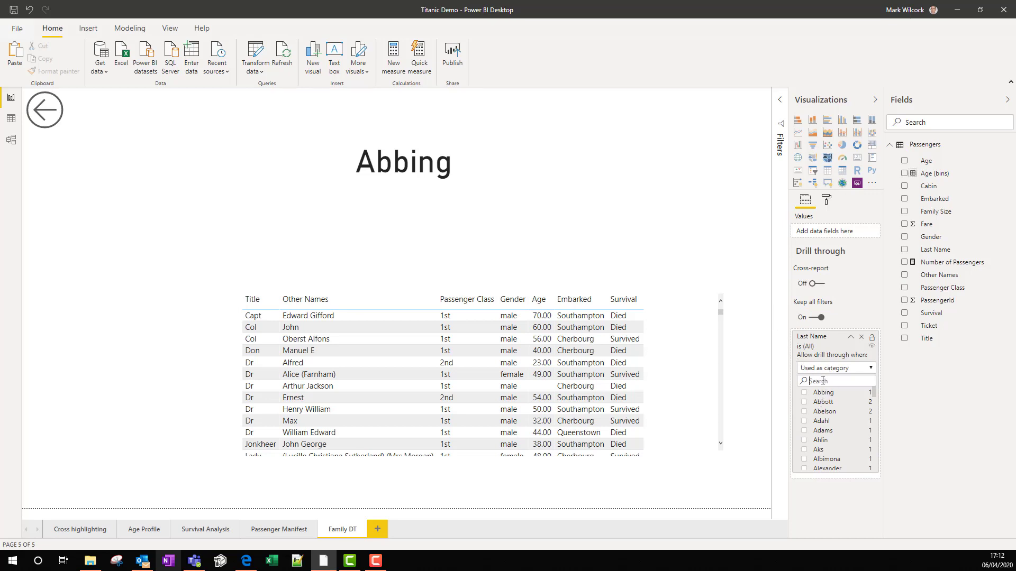
pyautogui.write('sage')
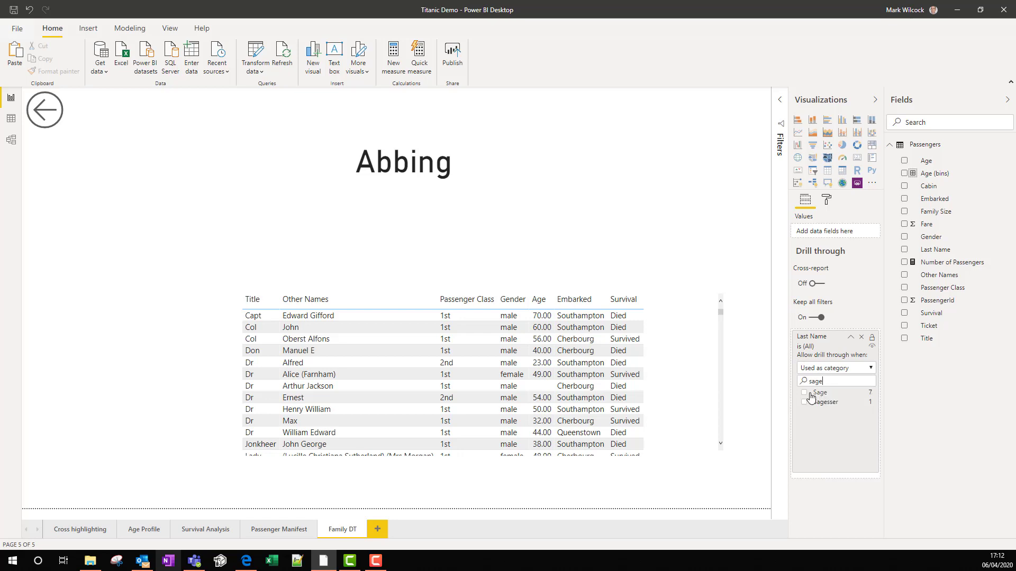
pyautogui.click(804, 393)
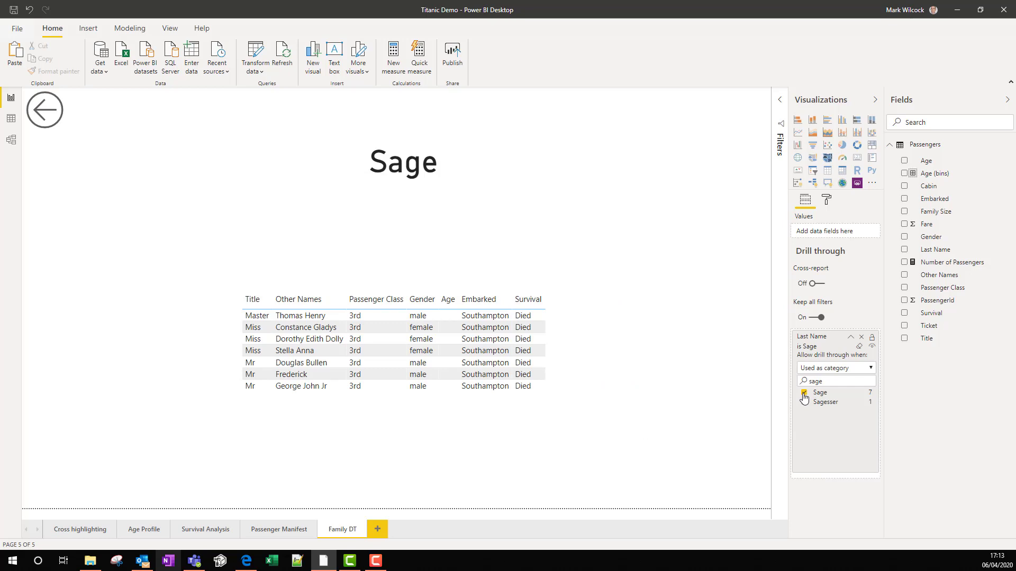
pyautogui.click(448, 305)
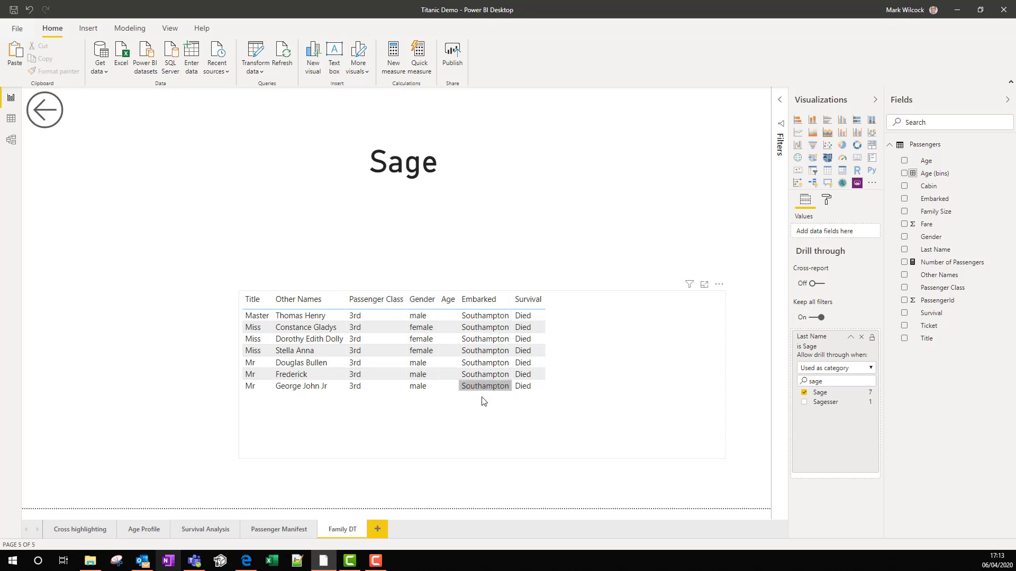
# Step: Drill through from the Sage row on Passenger Manifest to Family DT, then return via the back arrow
pyautogui.click(275, 530)
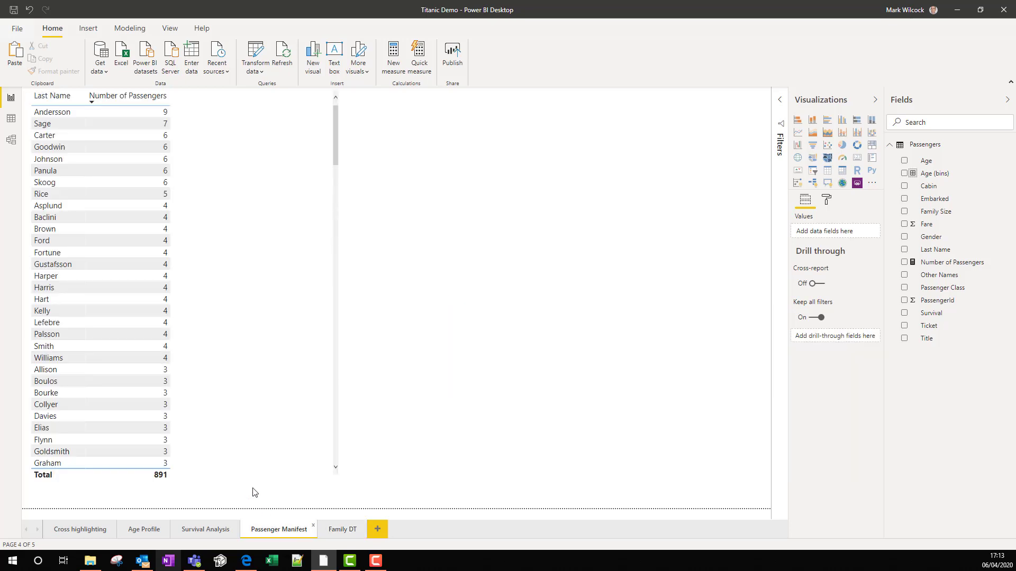
pyautogui.rightClick(59, 128)
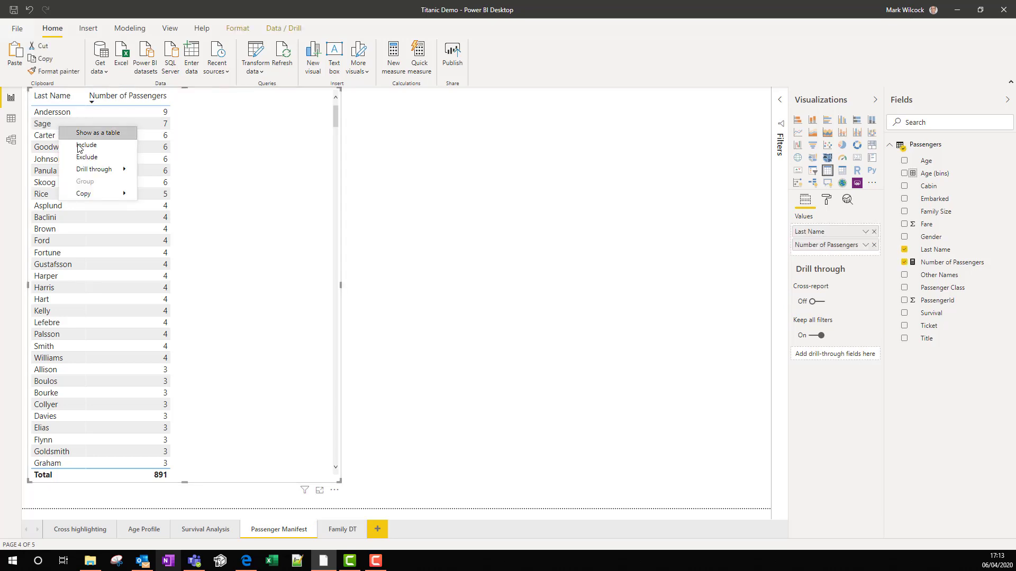
pyautogui.moveTo(98, 169)
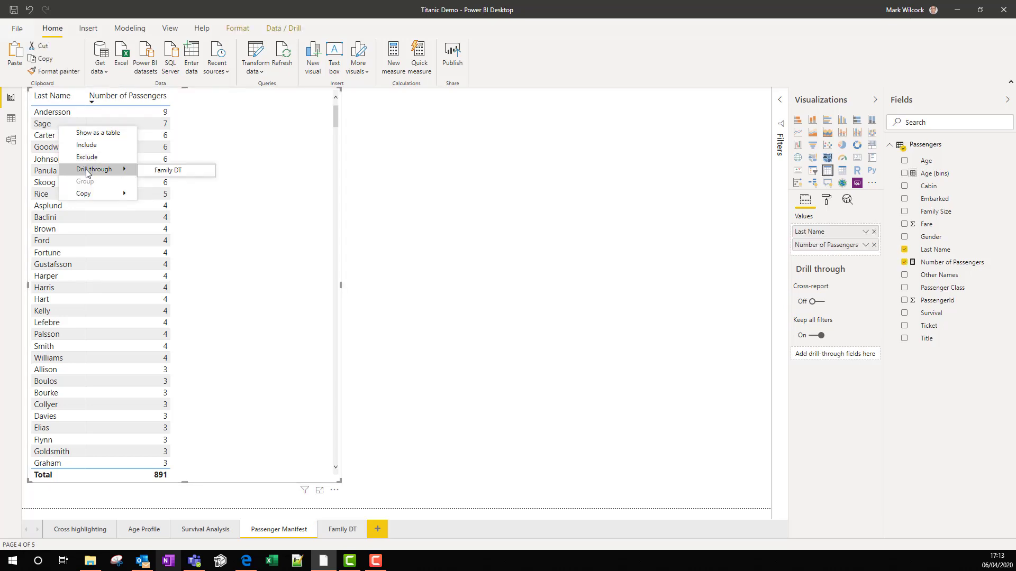
pyautogui.click(162, 172)
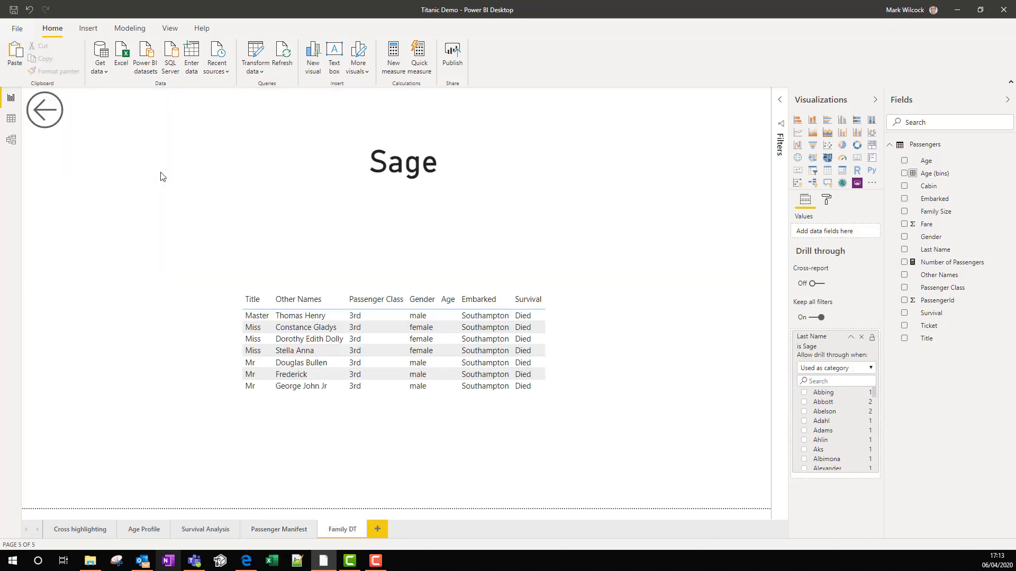
pyautogui.click(52, 119)
pyautogui.keyDown('ctrl'); pyautogui.click(53, 120); pyautogui.keyUp('ctrl')
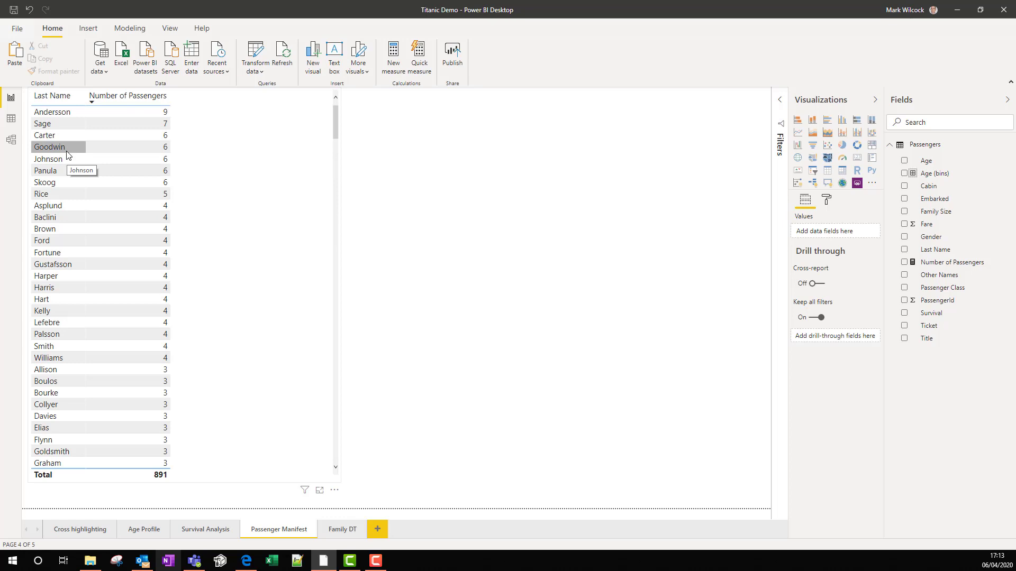
# Step: Drill through from the Johnson row to the Family DT page
pyautogui.rightClick(59, 158)
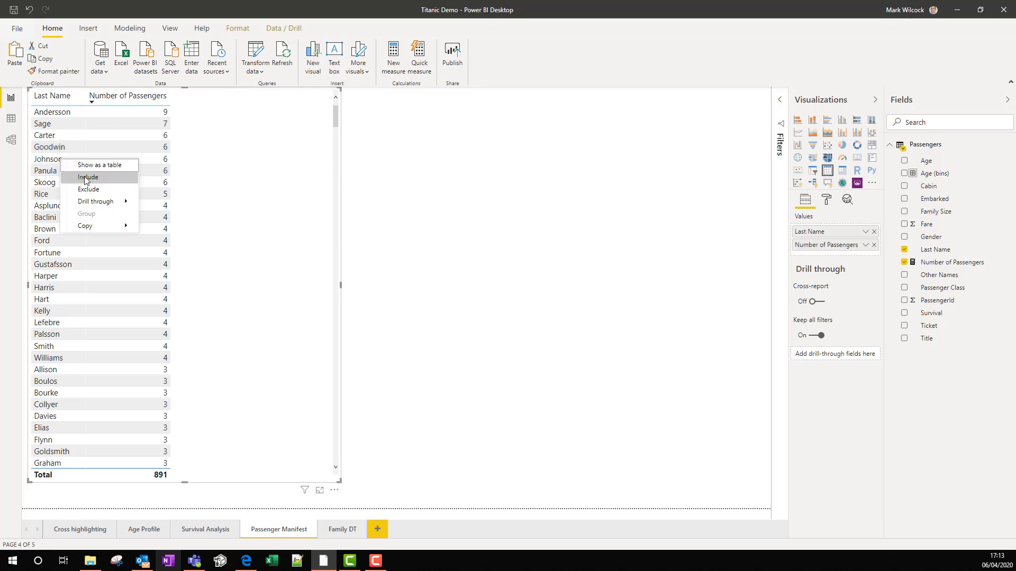
pyautogui.moveTo(122, 201)
pyautogui.click(154, 201)
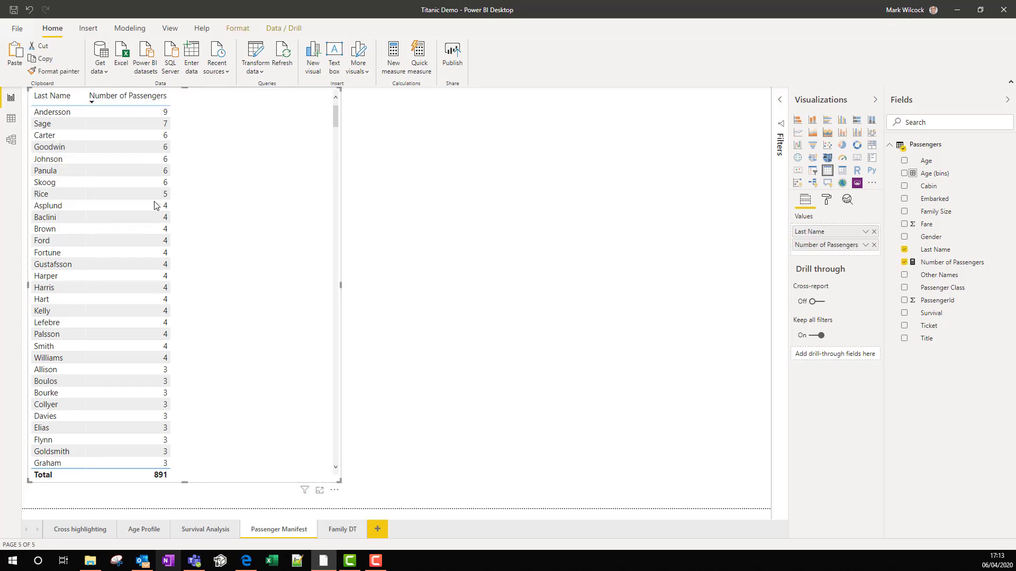